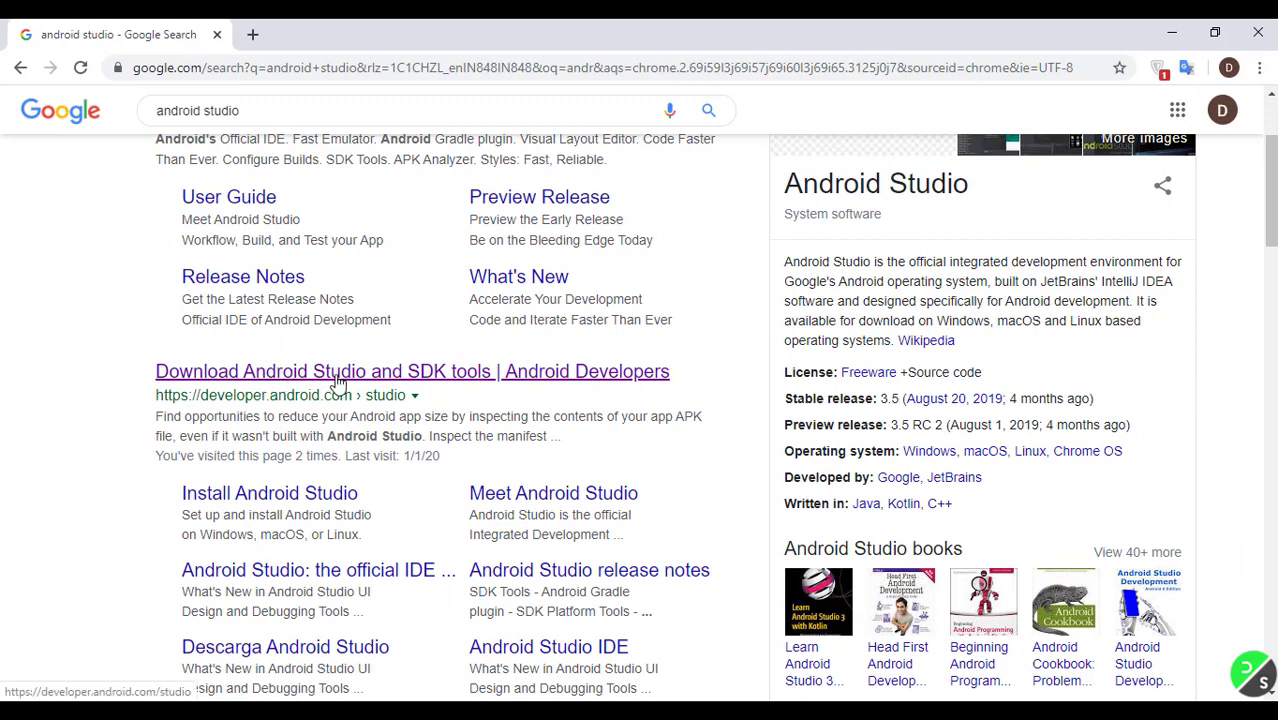
Open the Download Android Studio and SDK tools search result and find the page's System requirements section
click(336, 380)
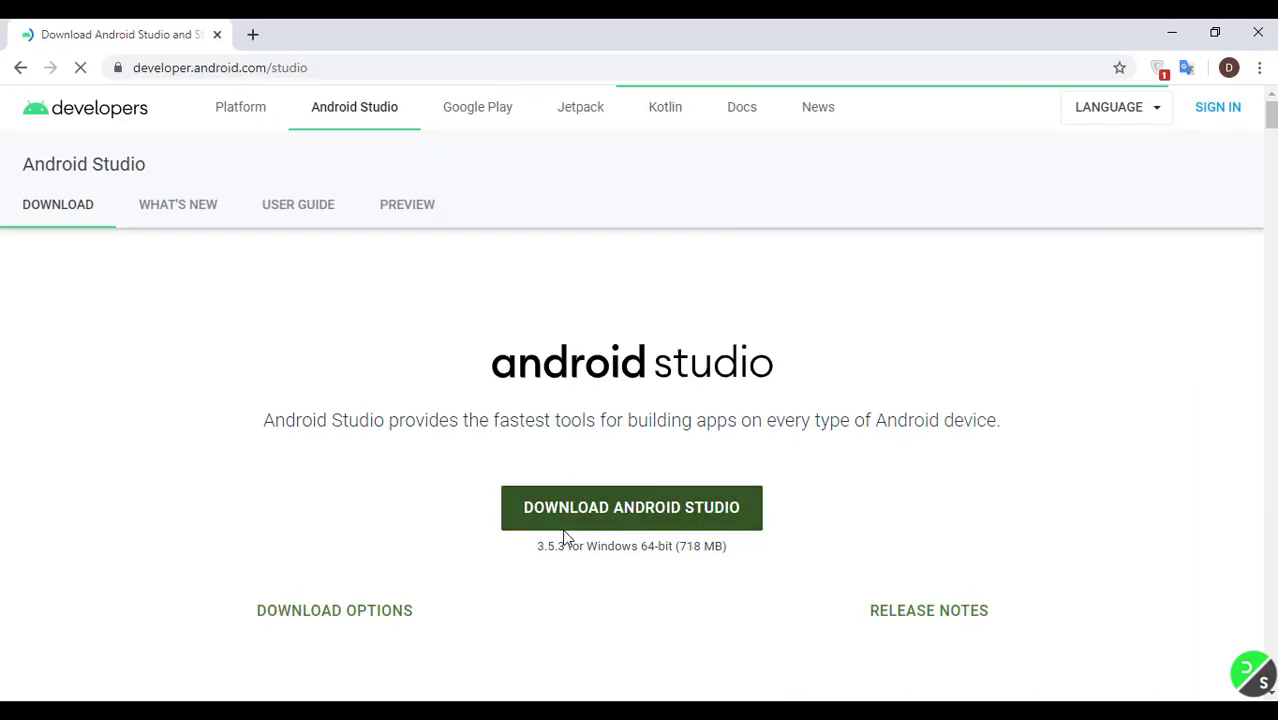
scroll(610, 550, down, 3)
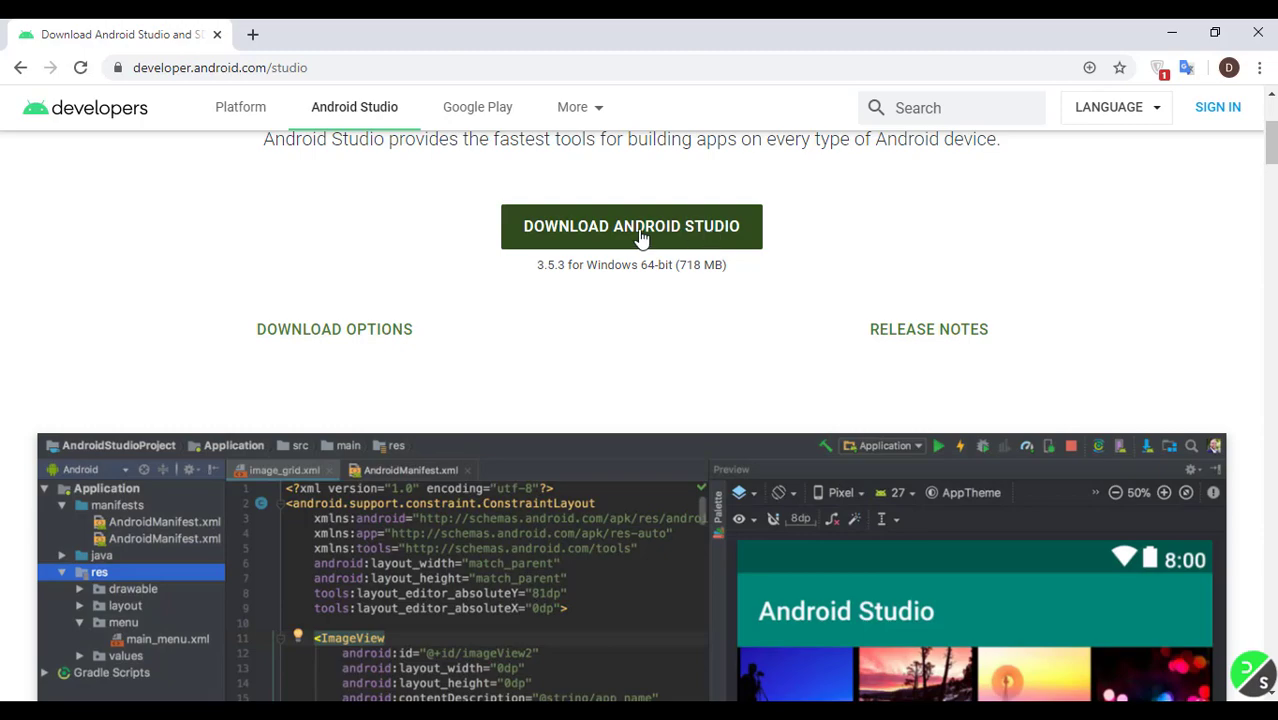
scroll(697, 237, down, 2)
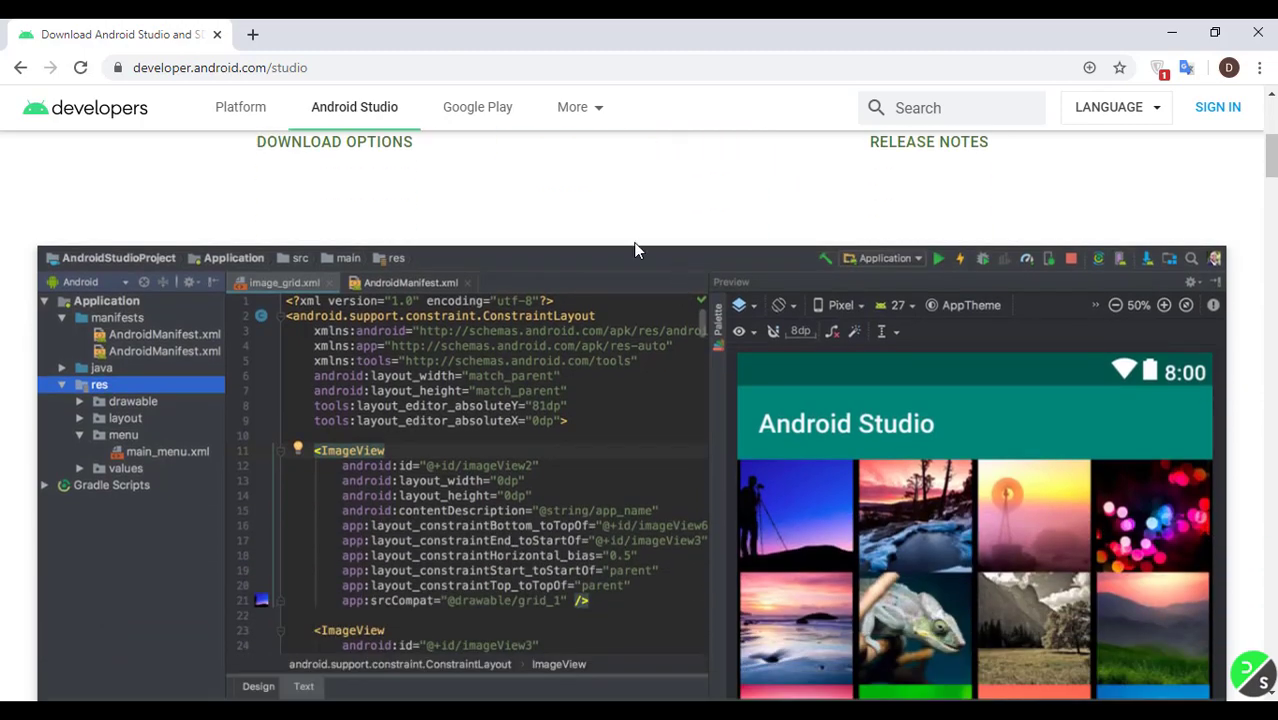
scroll(633, 248, up, 3)
scroll(610, 340, down, 9)
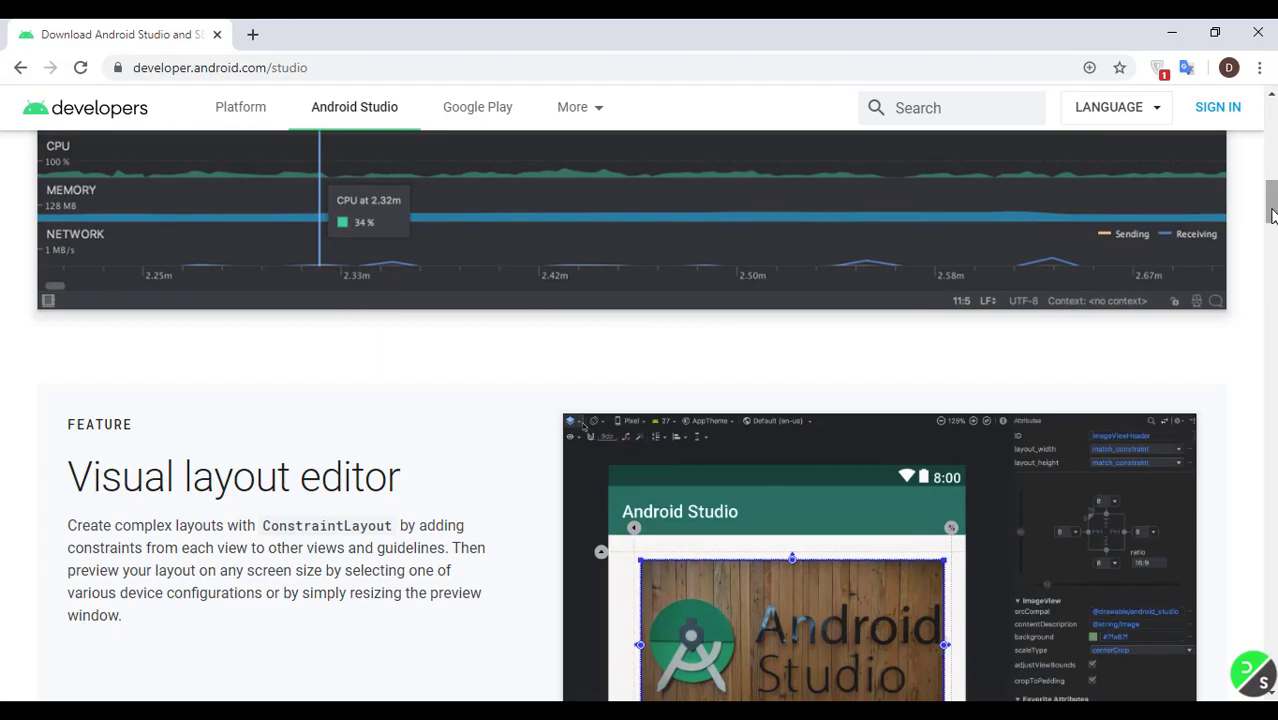
drag(1272, 215, 1272, 612)
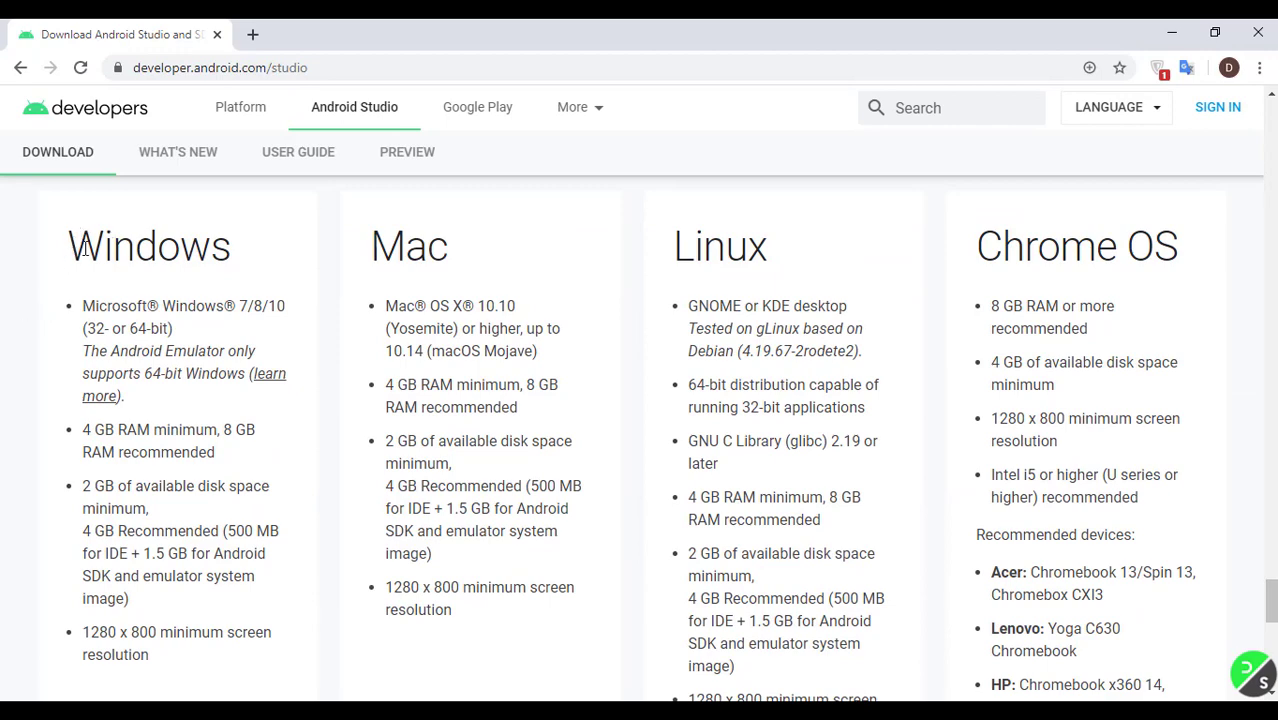
scroll(110, 249, up, 1)
drag(38, 234, 331, 244)
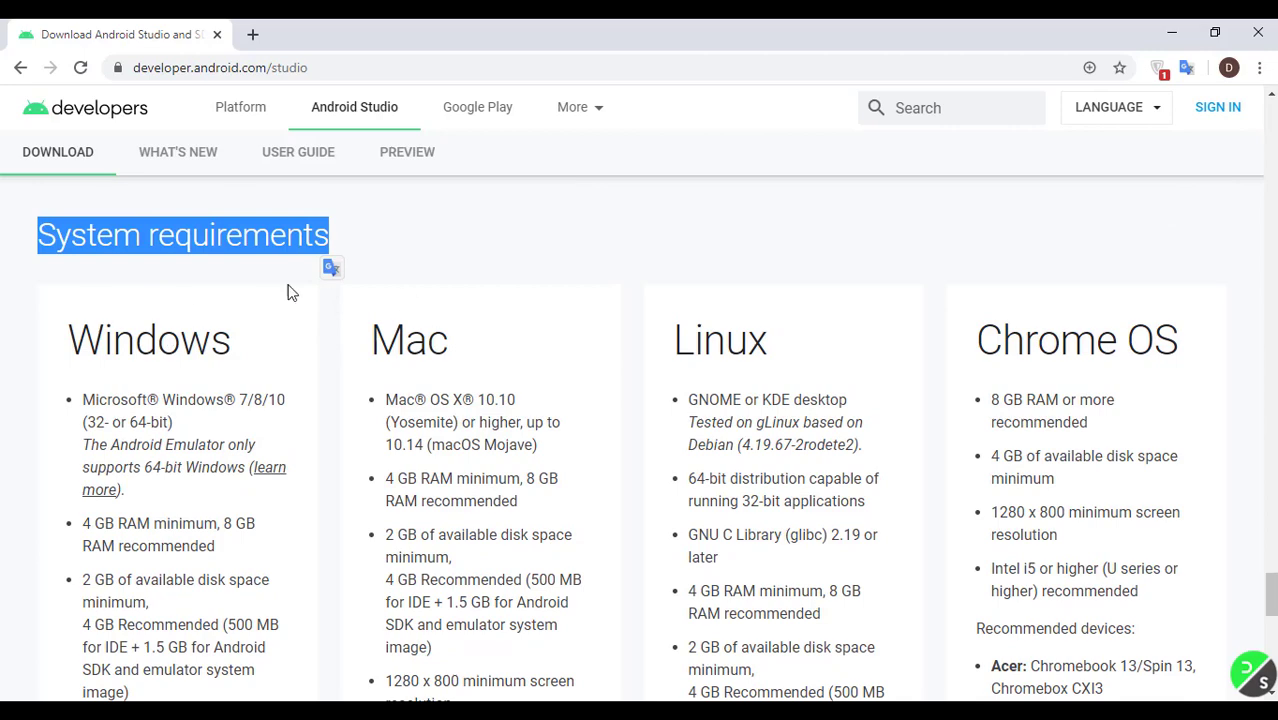
Read the Windows requirements for the supported operating system versions and the Android Emulator
scroll(161, 267, down, 2)
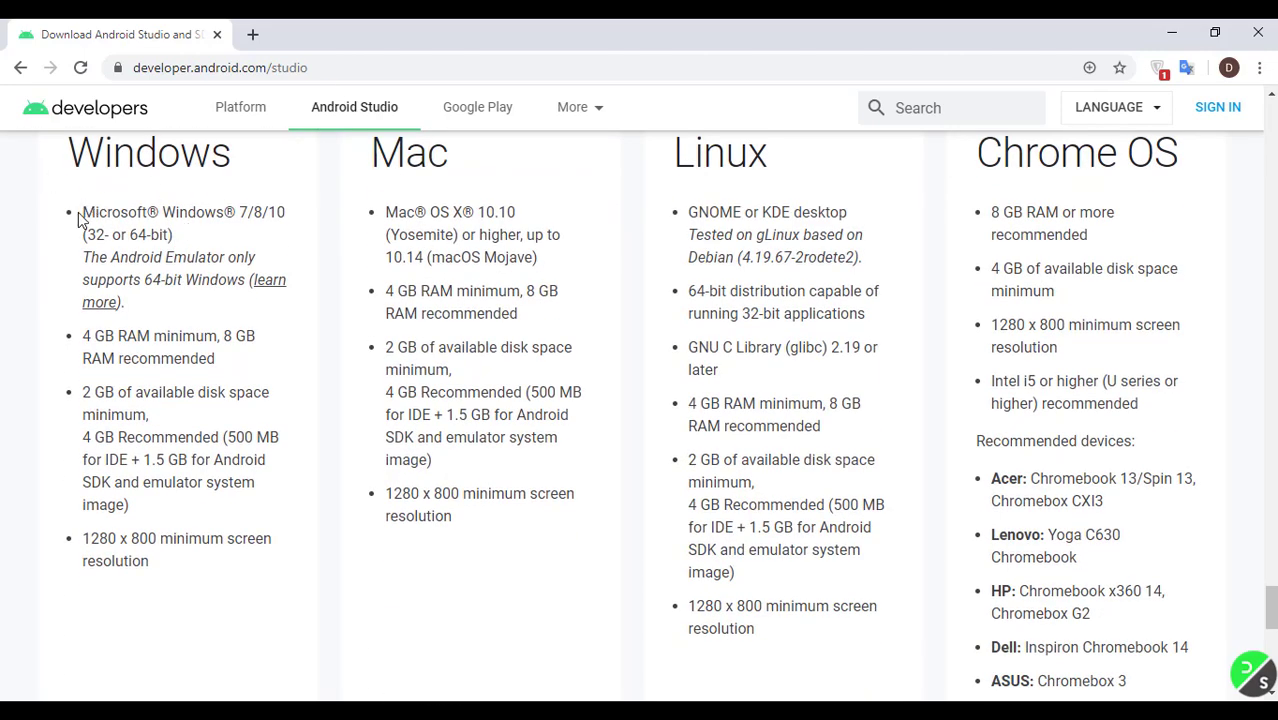
drag(89, 212, 287, 213)
click(287, 213)
triple_click(285, 219)
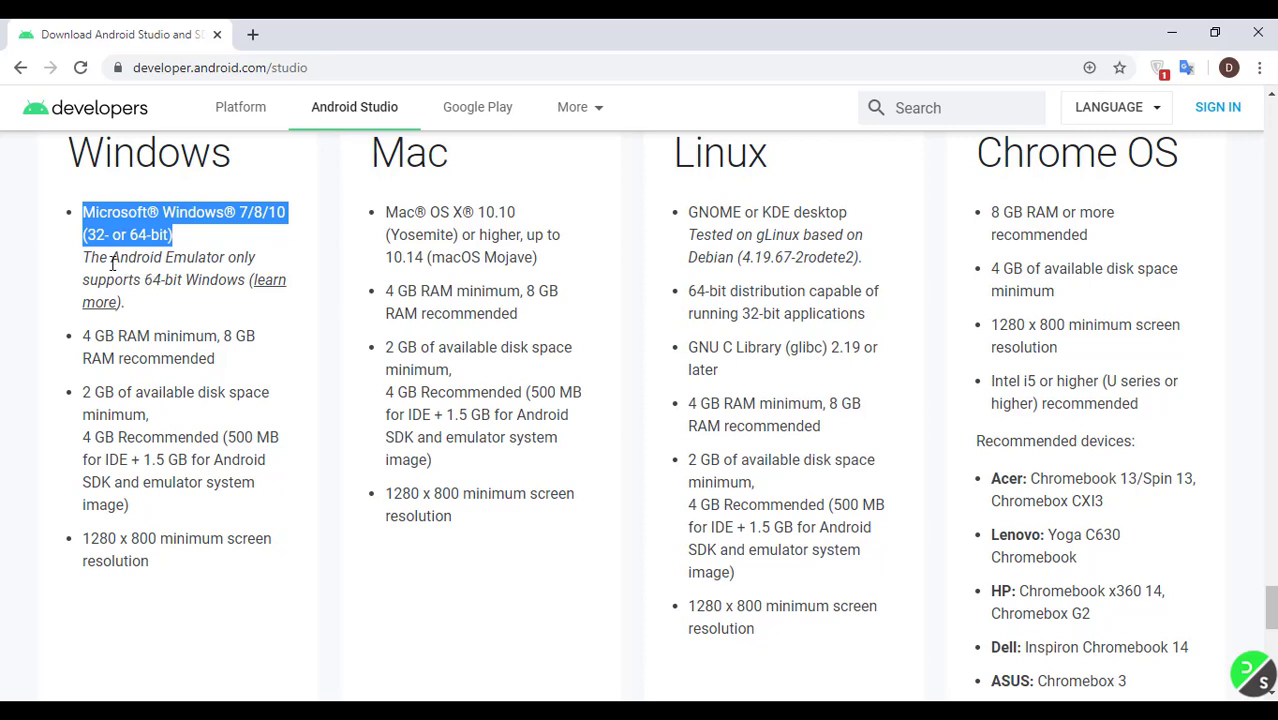
drag(109, 260, 247, 280)
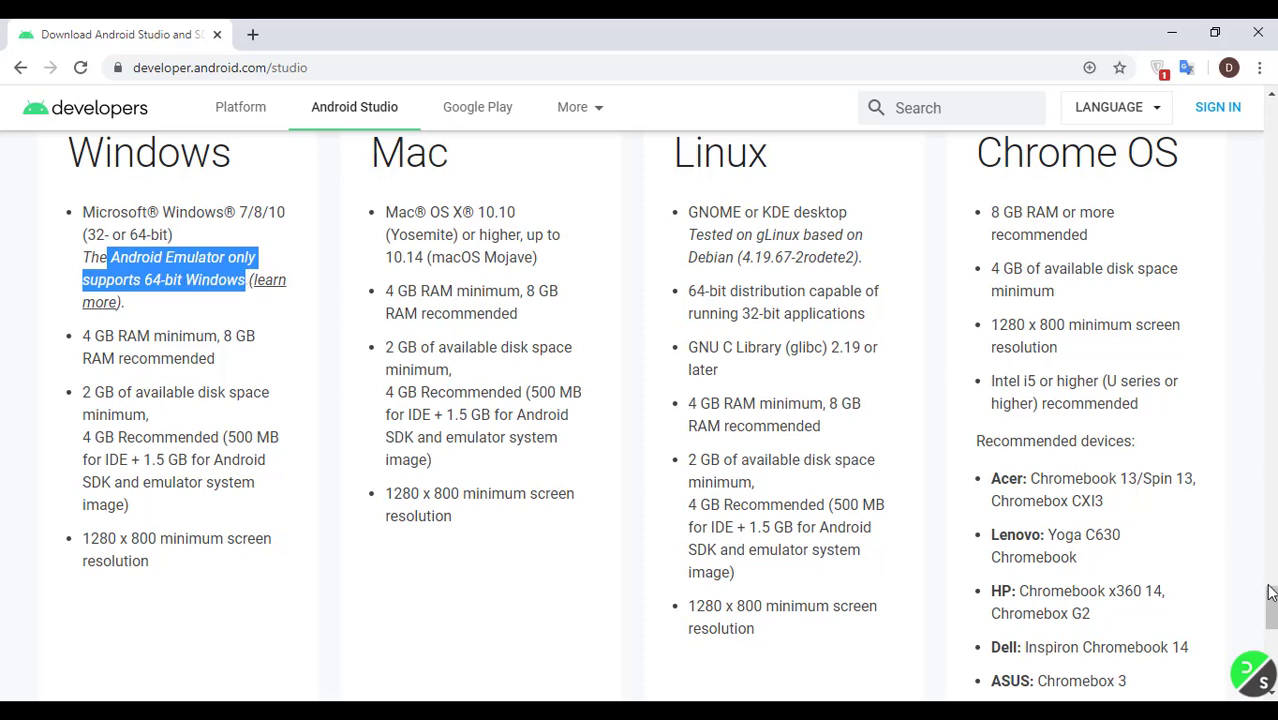
Look at the Fast emulator feature section of the download page
drag(1270, 600, 1270, 252)
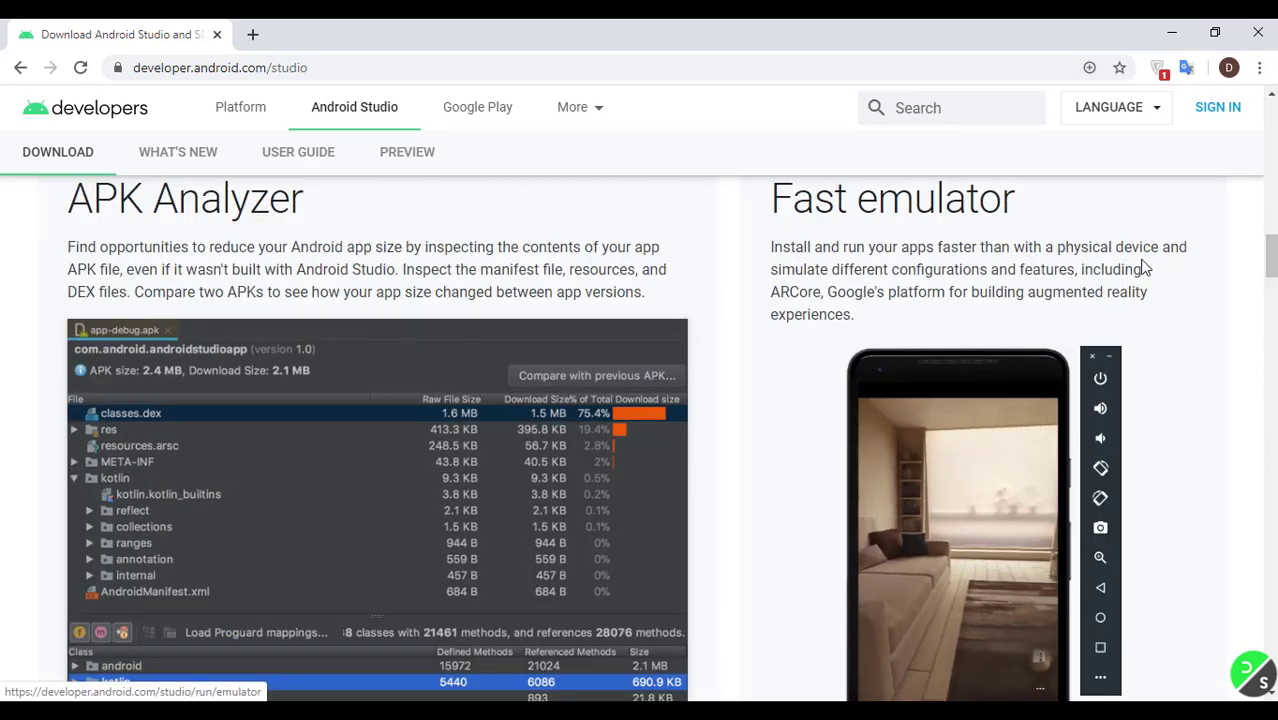
drag(1271, 257, 1262, 306)
scroll(1268, 302, up, 3)
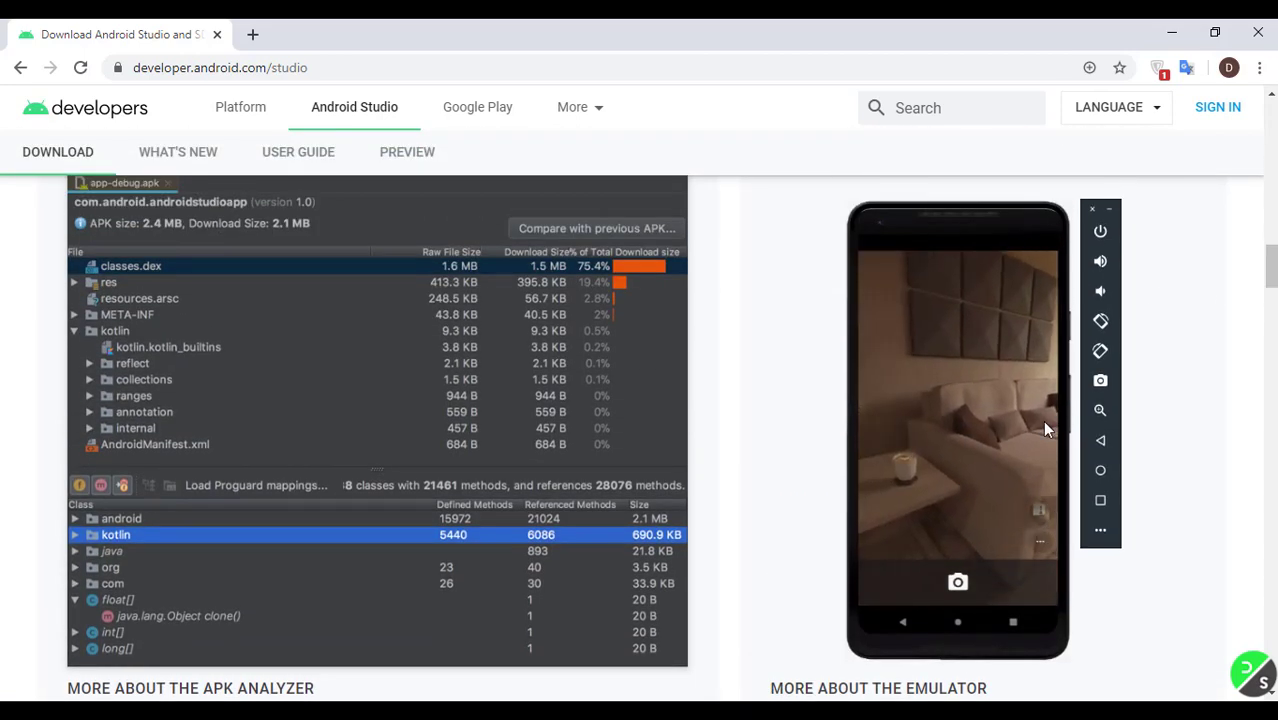
Return to the Windows system requirements and read the RAM requirement
drag(1271, 270, 1265, 614)
click(91, 328)
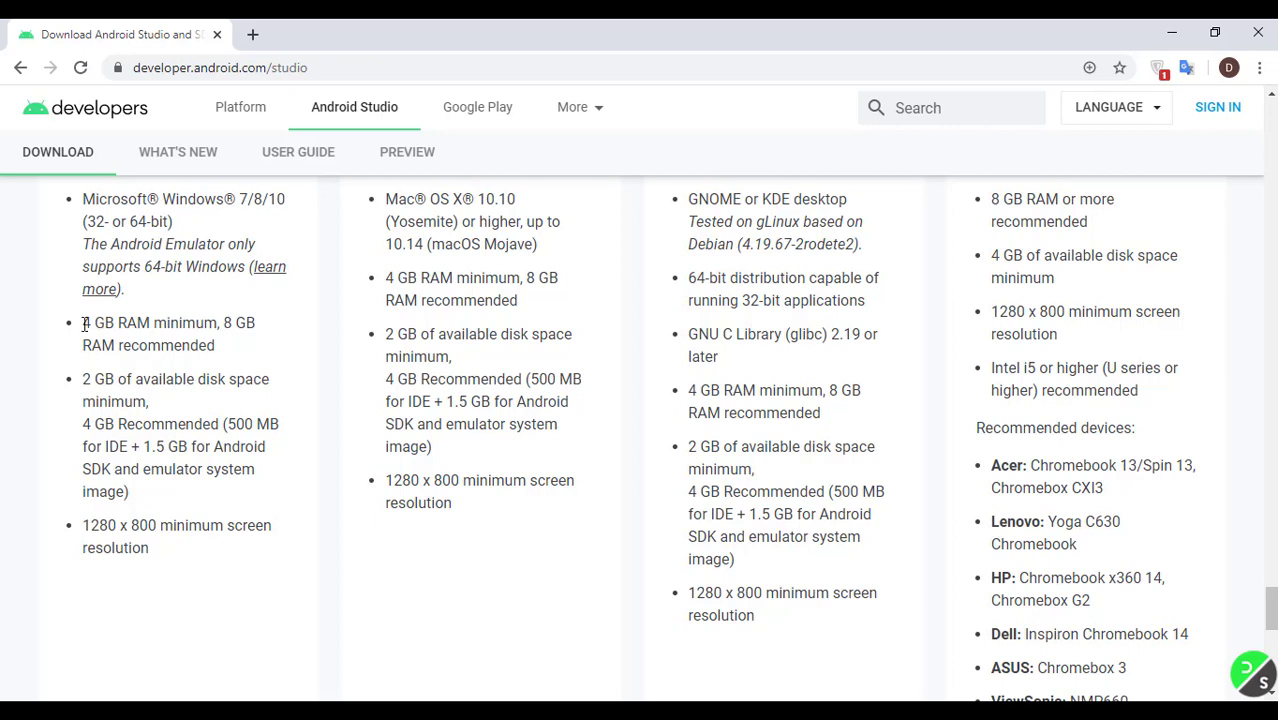
drag(85, 323, 250, 348)
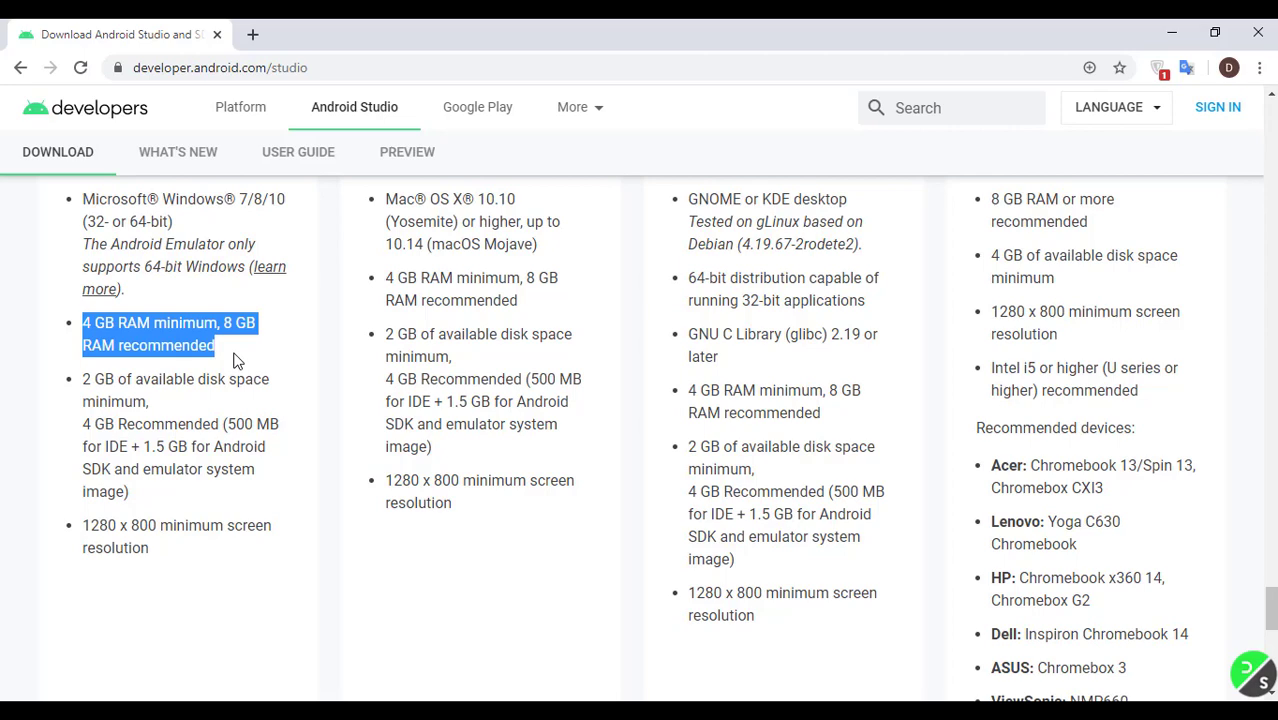
click(262, 360)
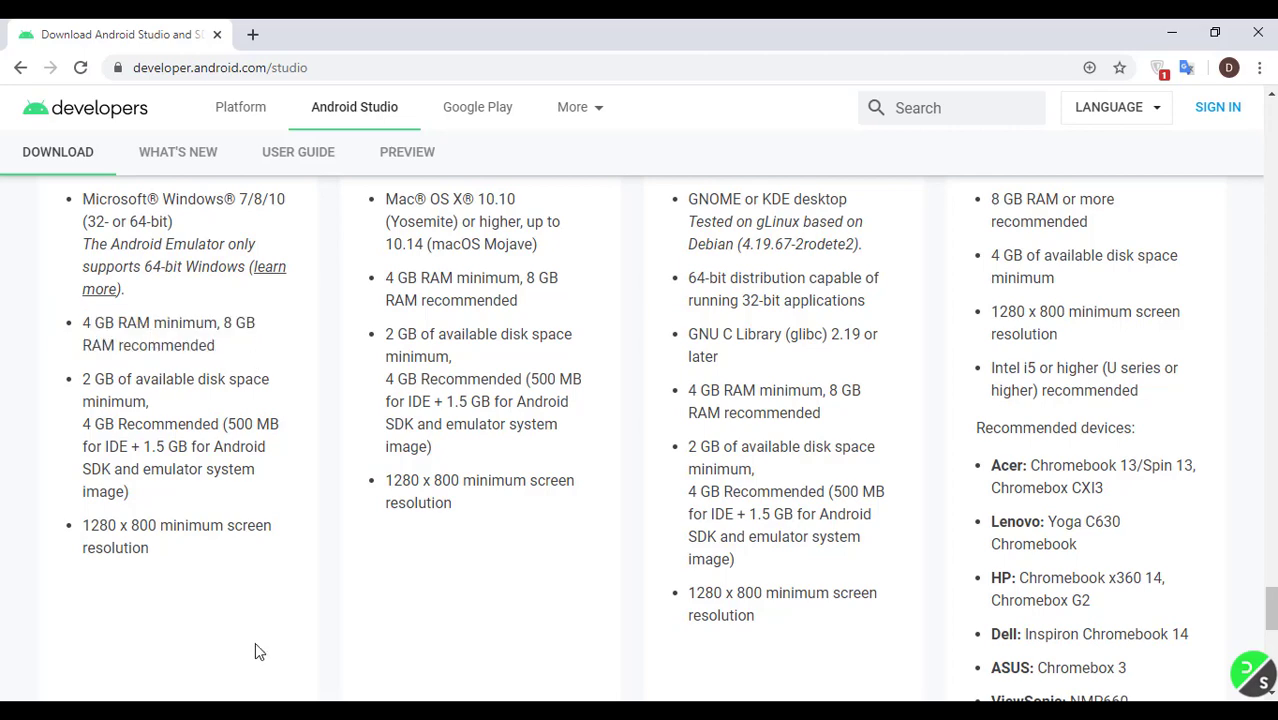
Open the Windows Run dialog and run dxdiag to bring up the DirectX Diagnostic Tool
key(super)
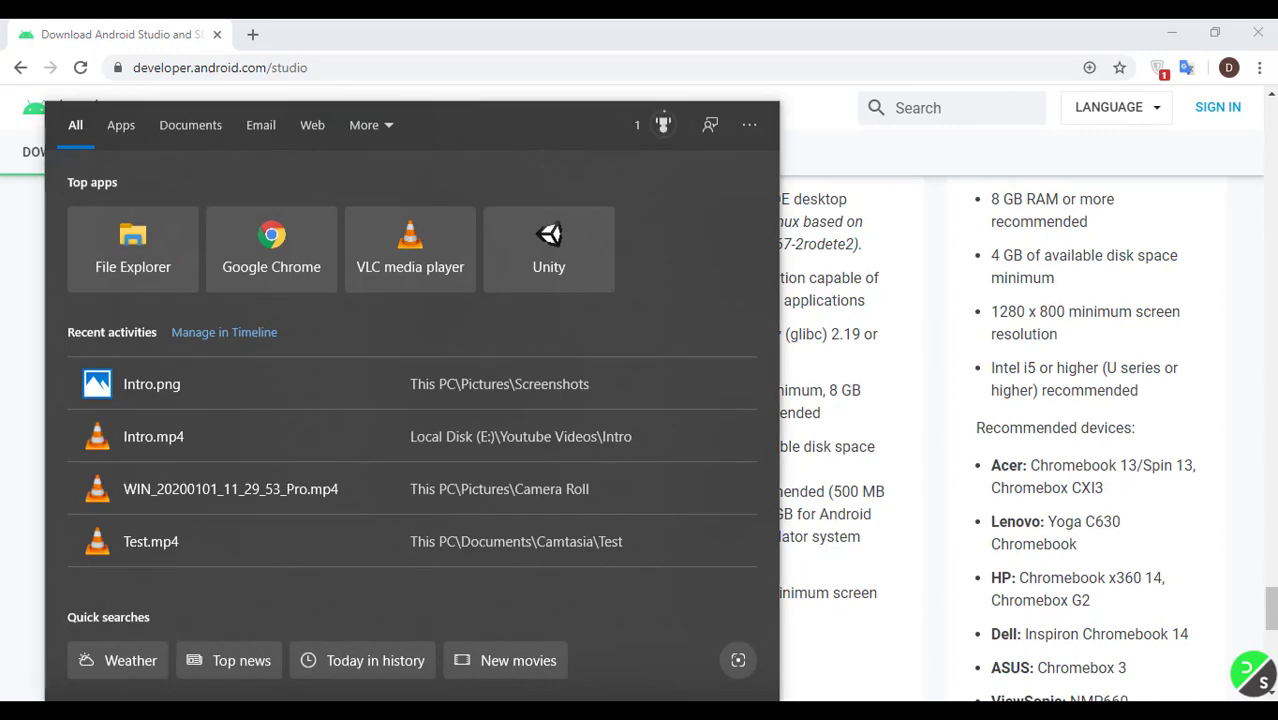
text(run)
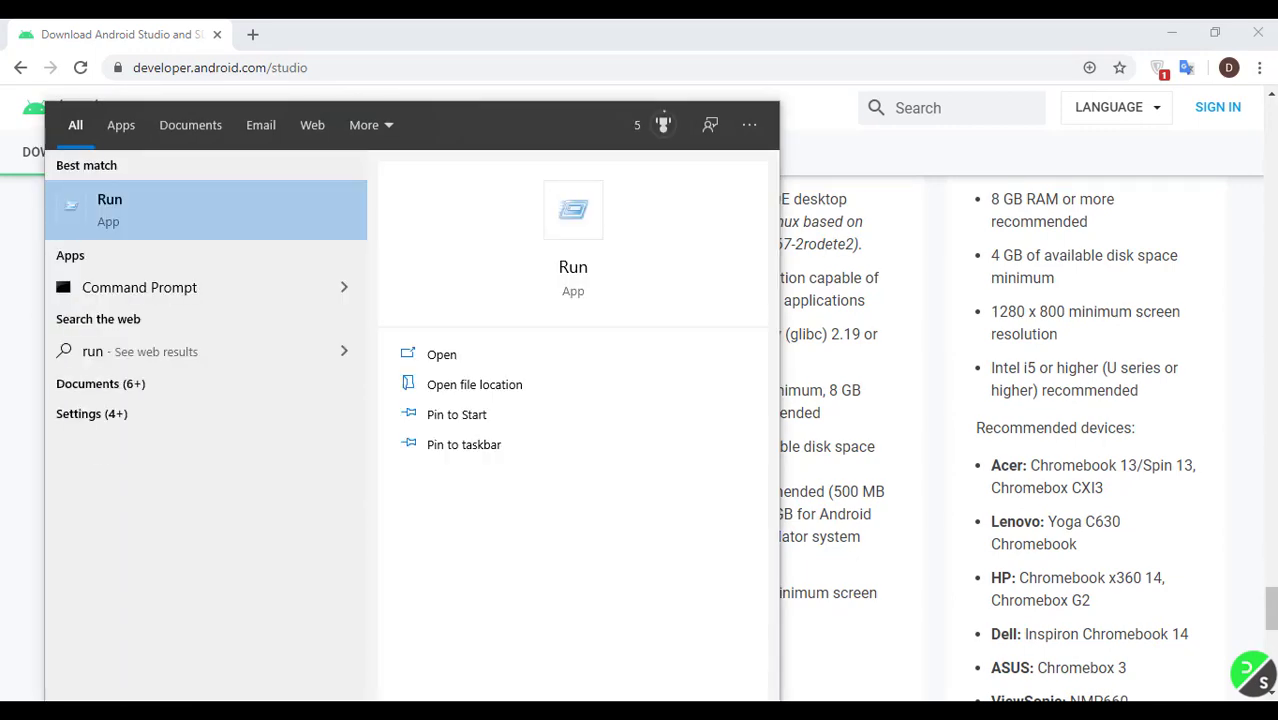
key(Return)
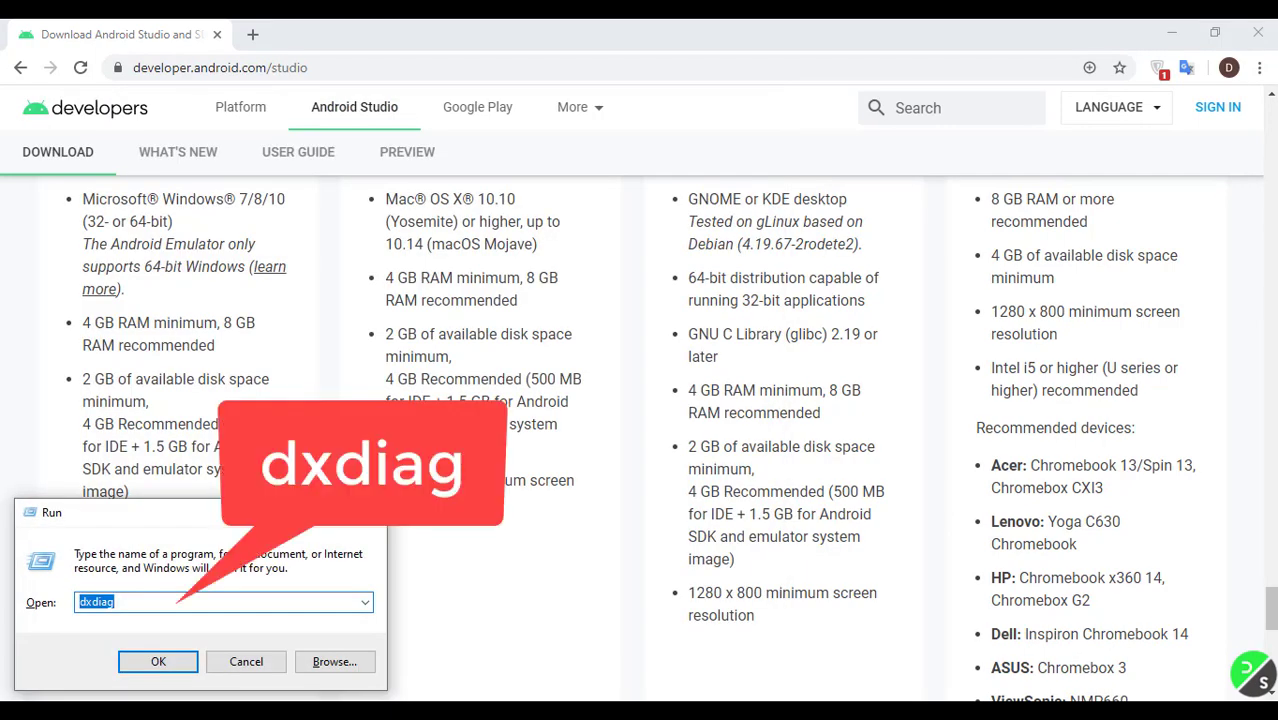
text(dx)
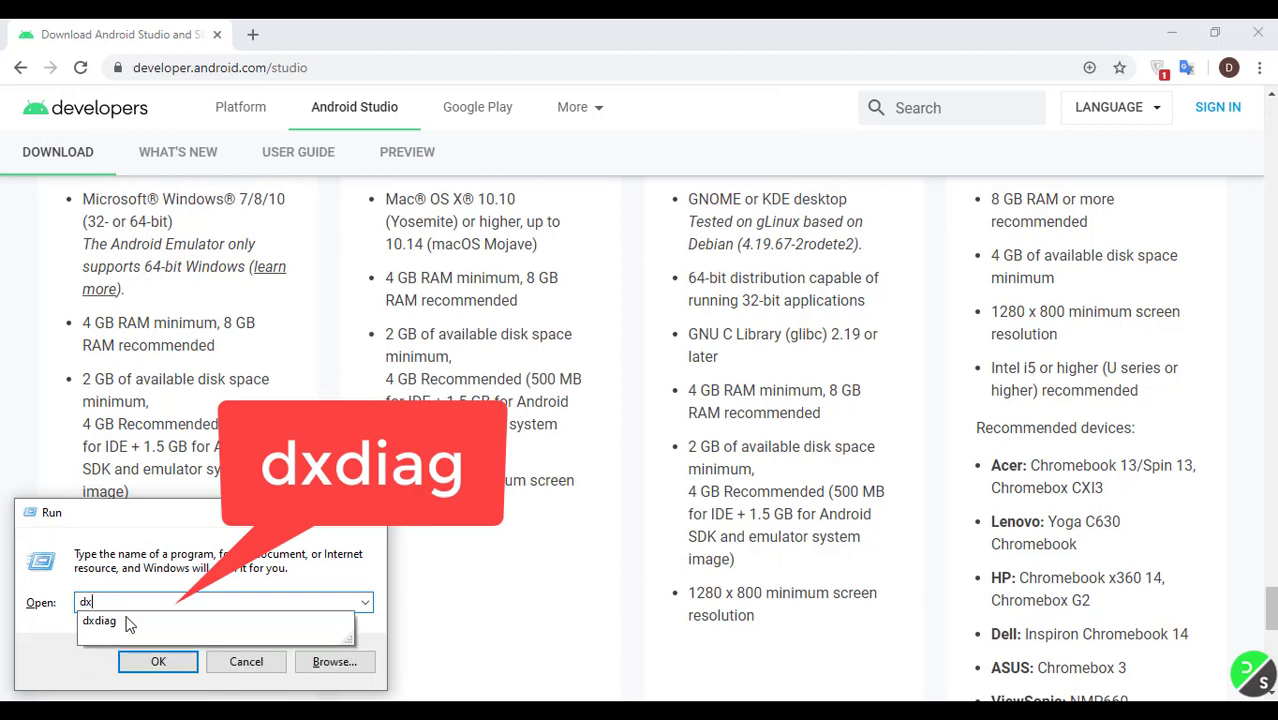
text(diag)
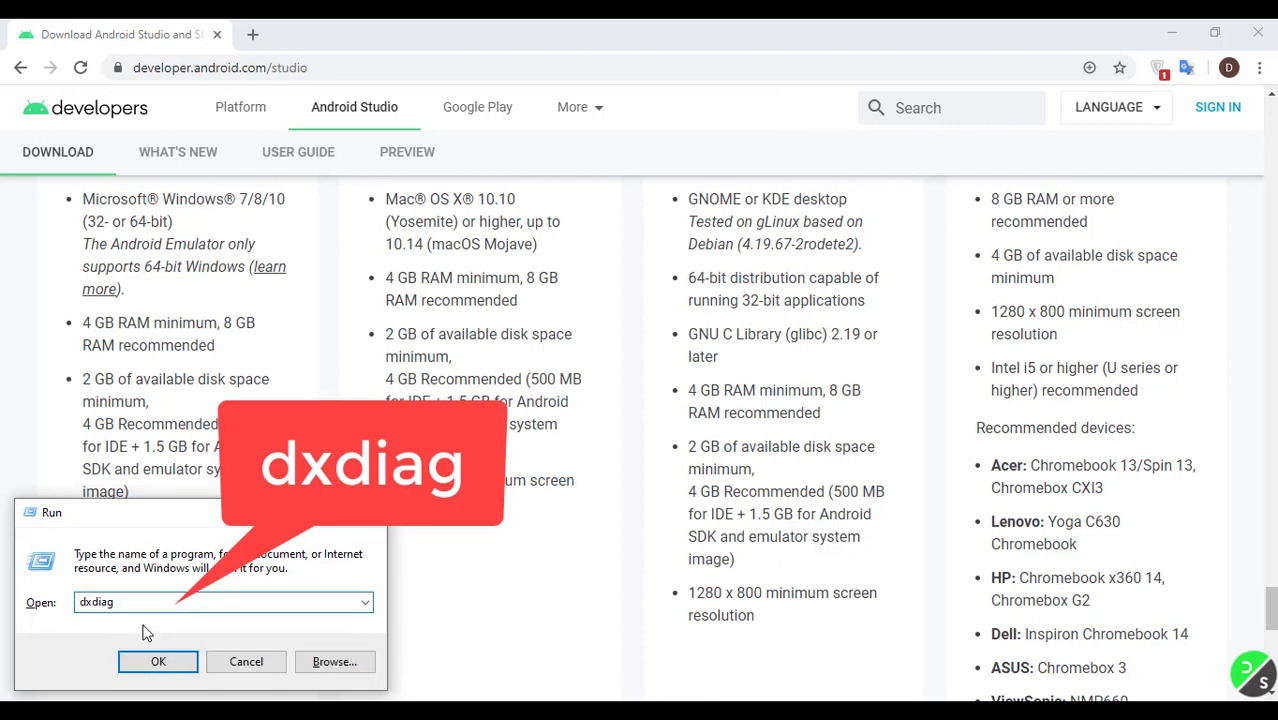
click(157, 663)
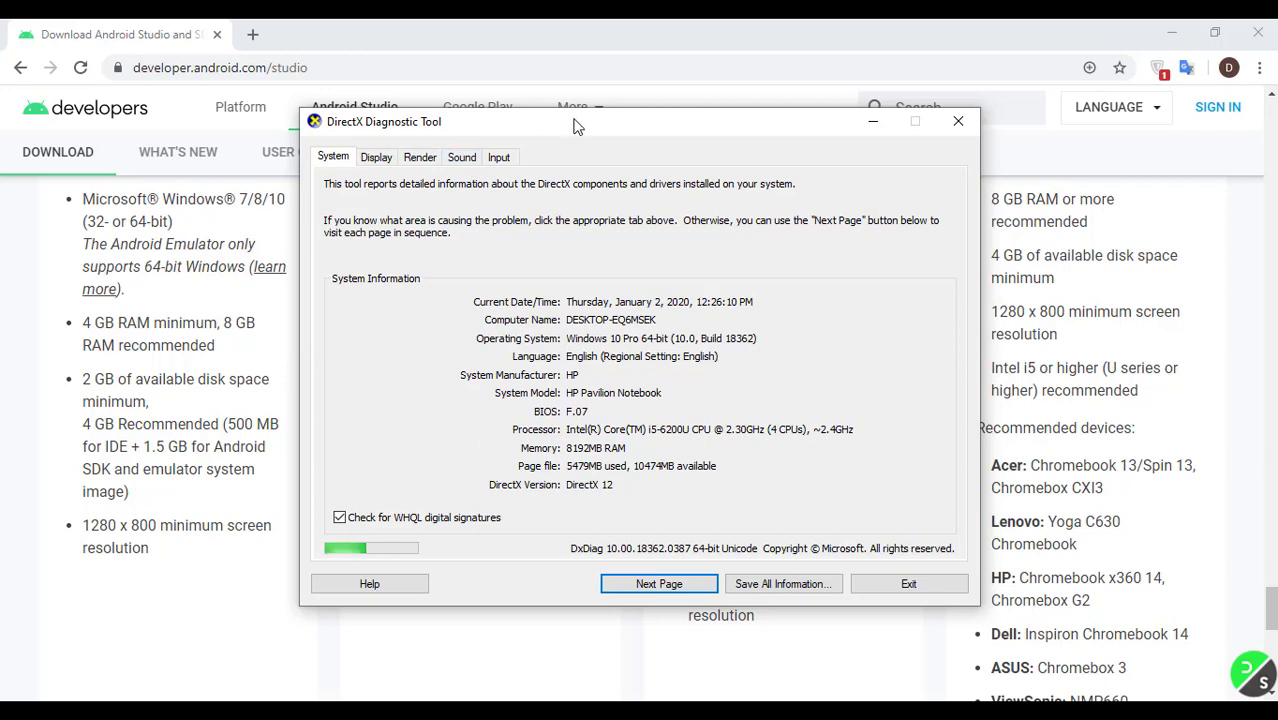
Compare the operating system reported by the DirectX Diagnostic Tool with the Windows requirement on the download page
drag(574, 118, 640, 88)
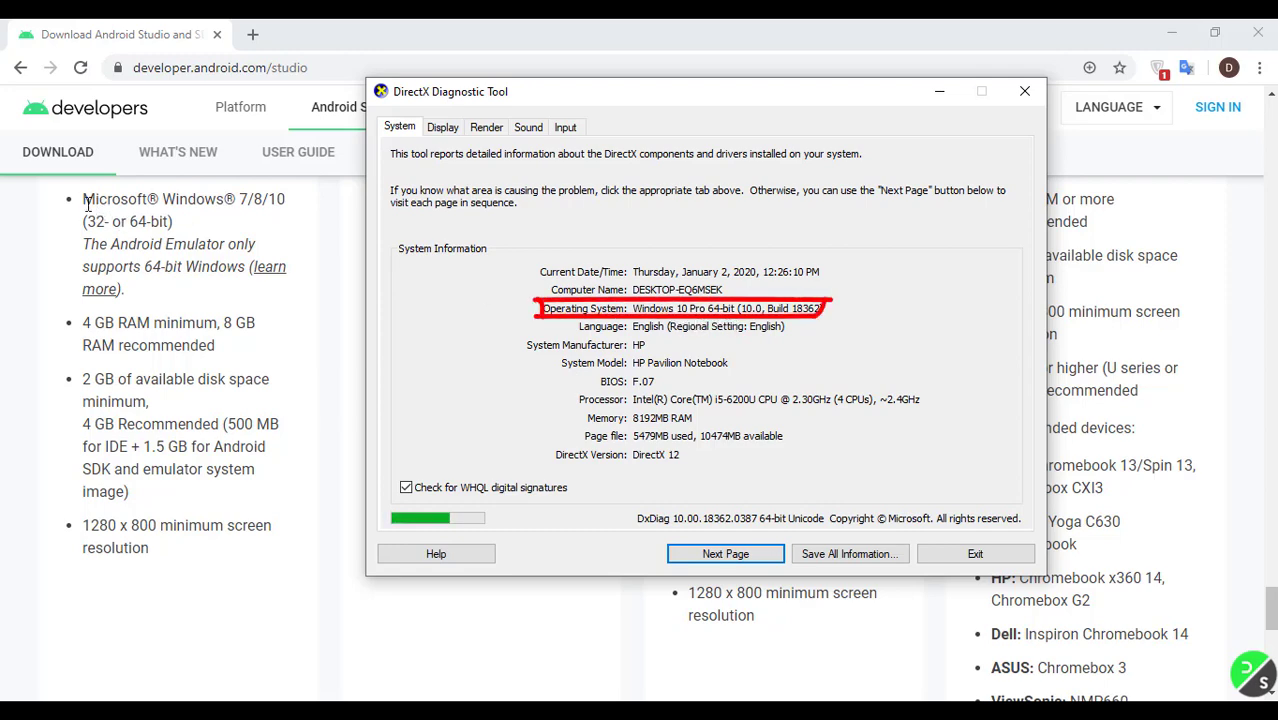
drag(88, 204, 252, 266)
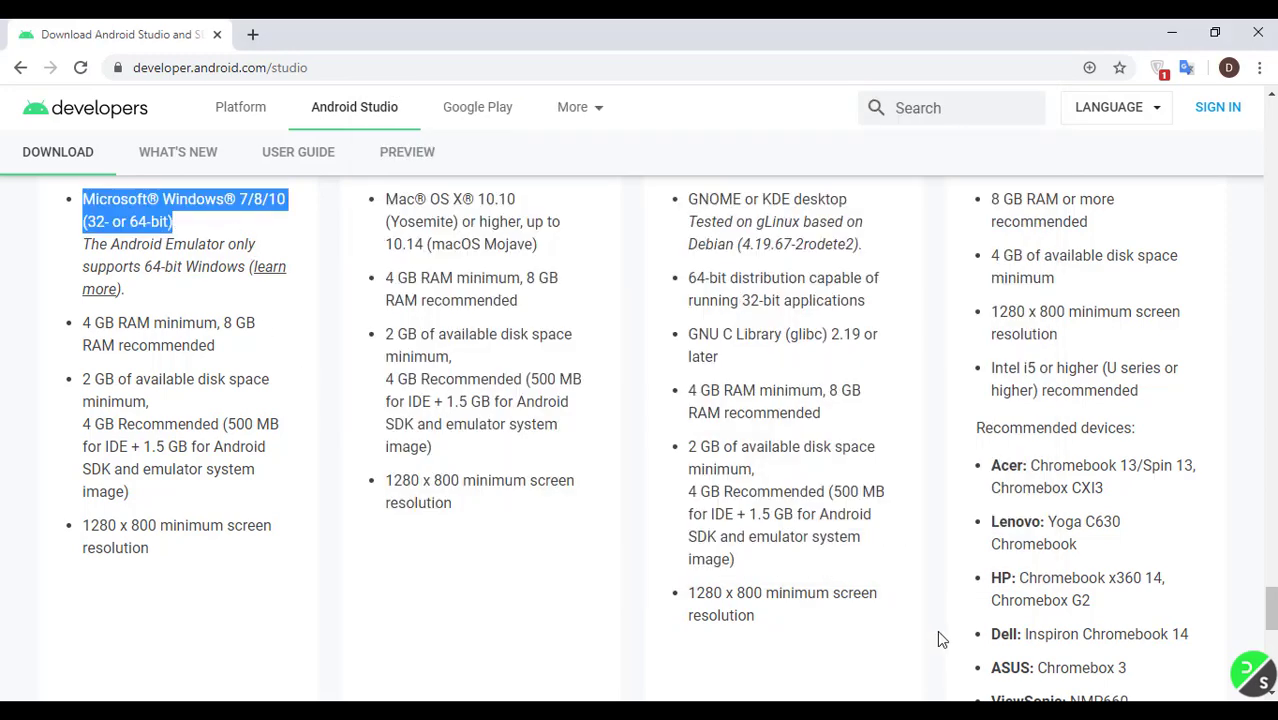
key(alt+Tab)
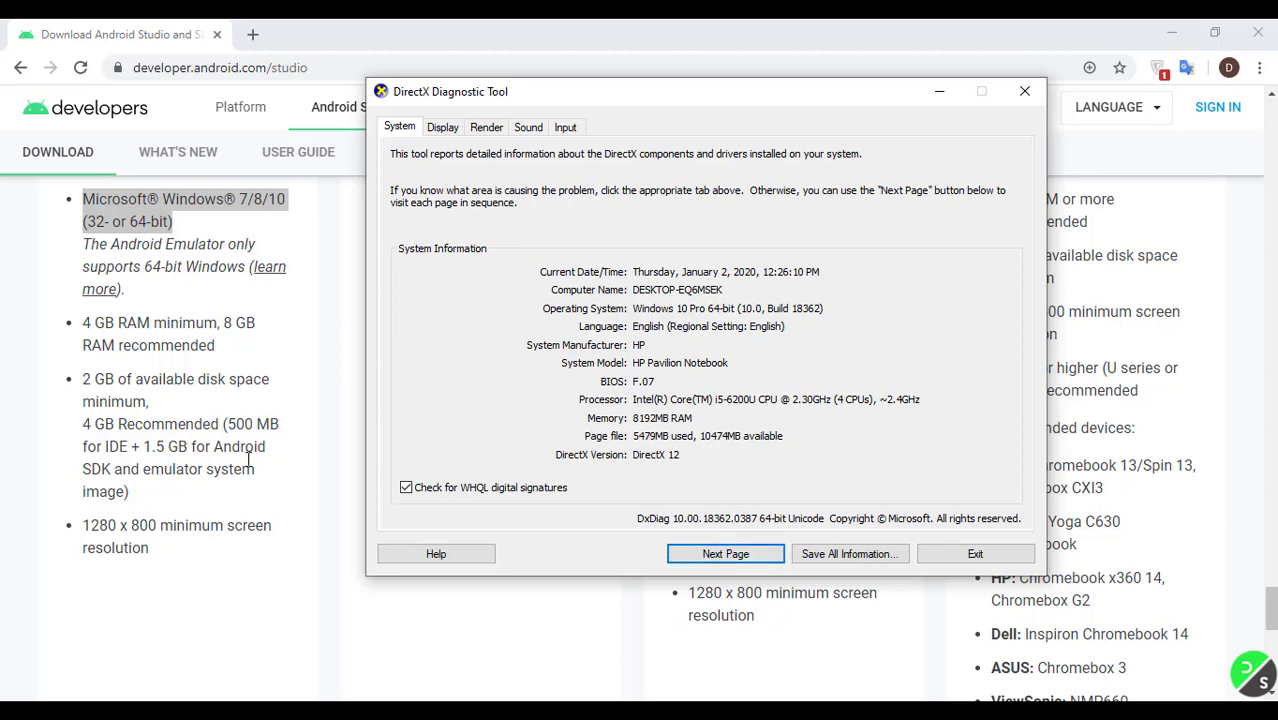
Review the display and render device details in the DirectX Diagnostic Tool, and exit it
click(726, 556)
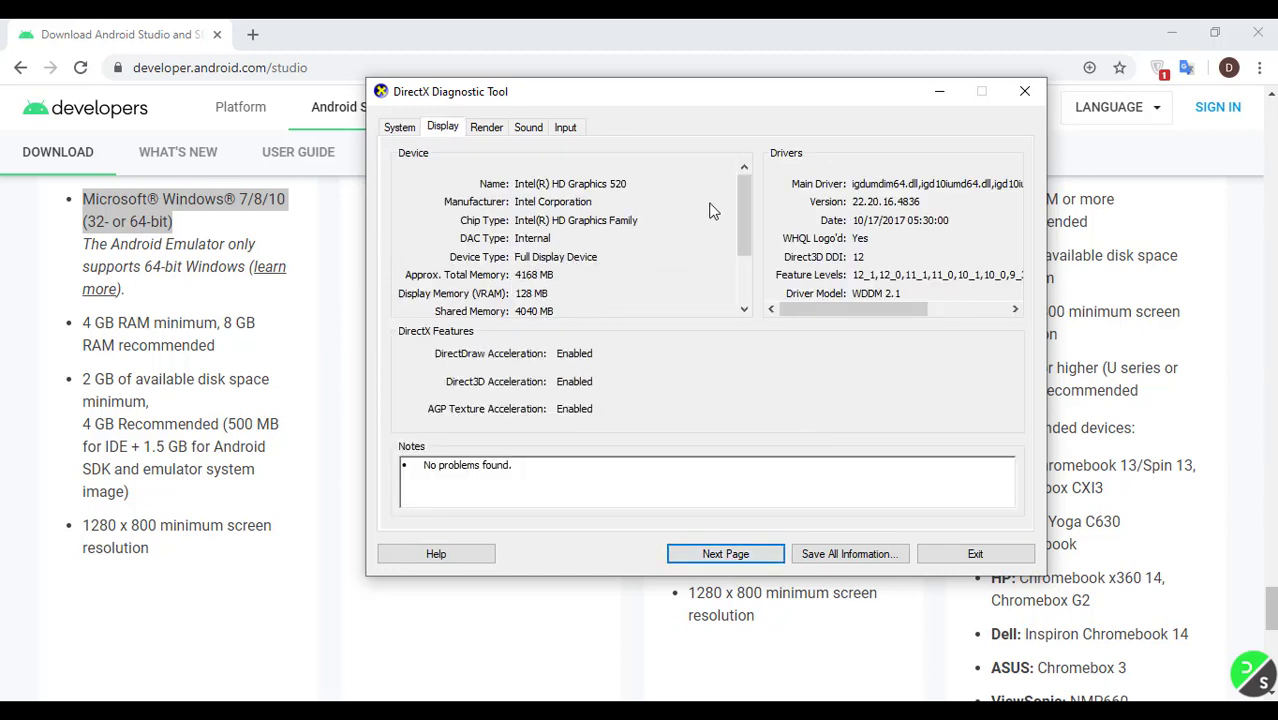
drag(748, 228, 737, 275)
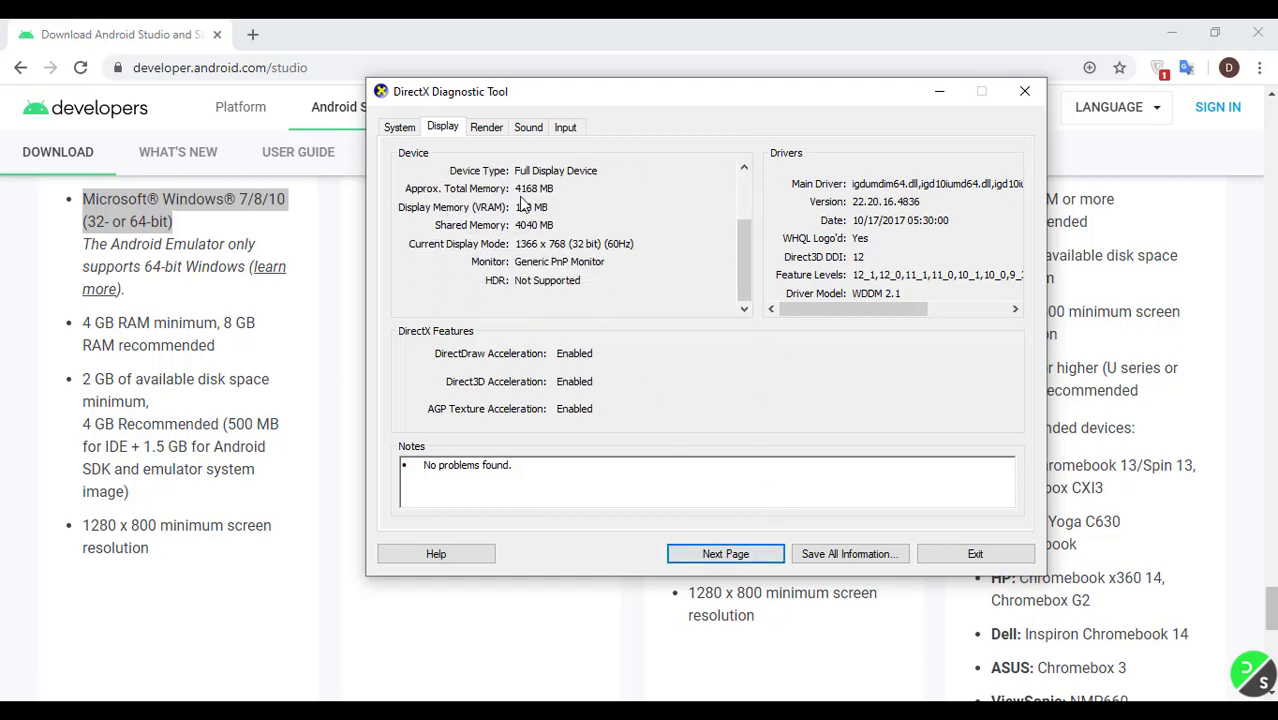
click(488, 133)
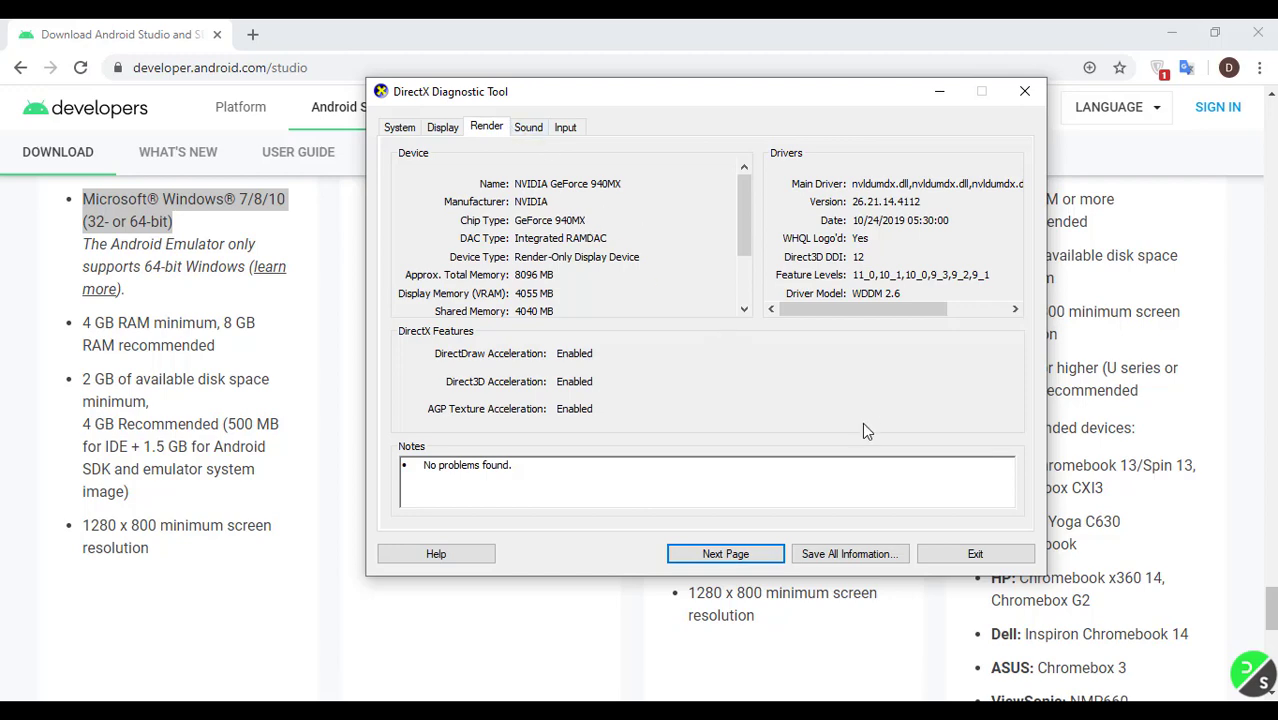
click(975, 555)
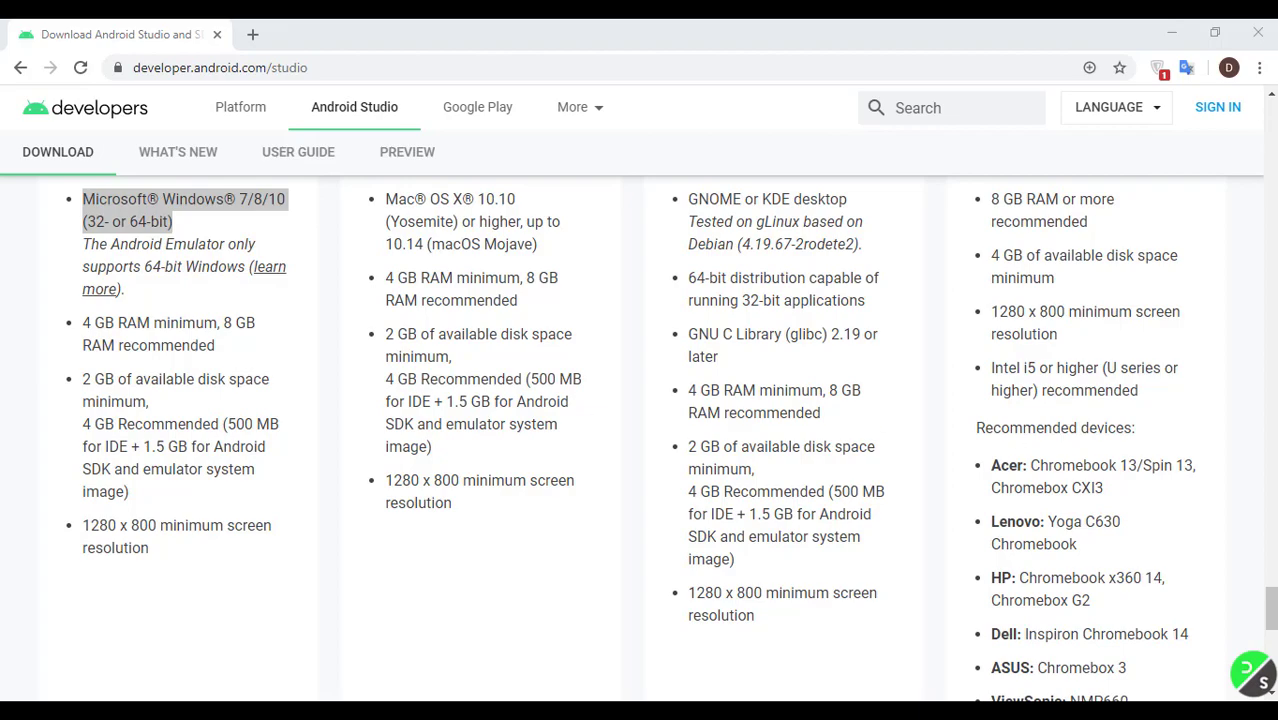
Agree to the terms and start downloading Android Studio for Windows, and cancel that download
drag(1272, 606, 1272, 143)
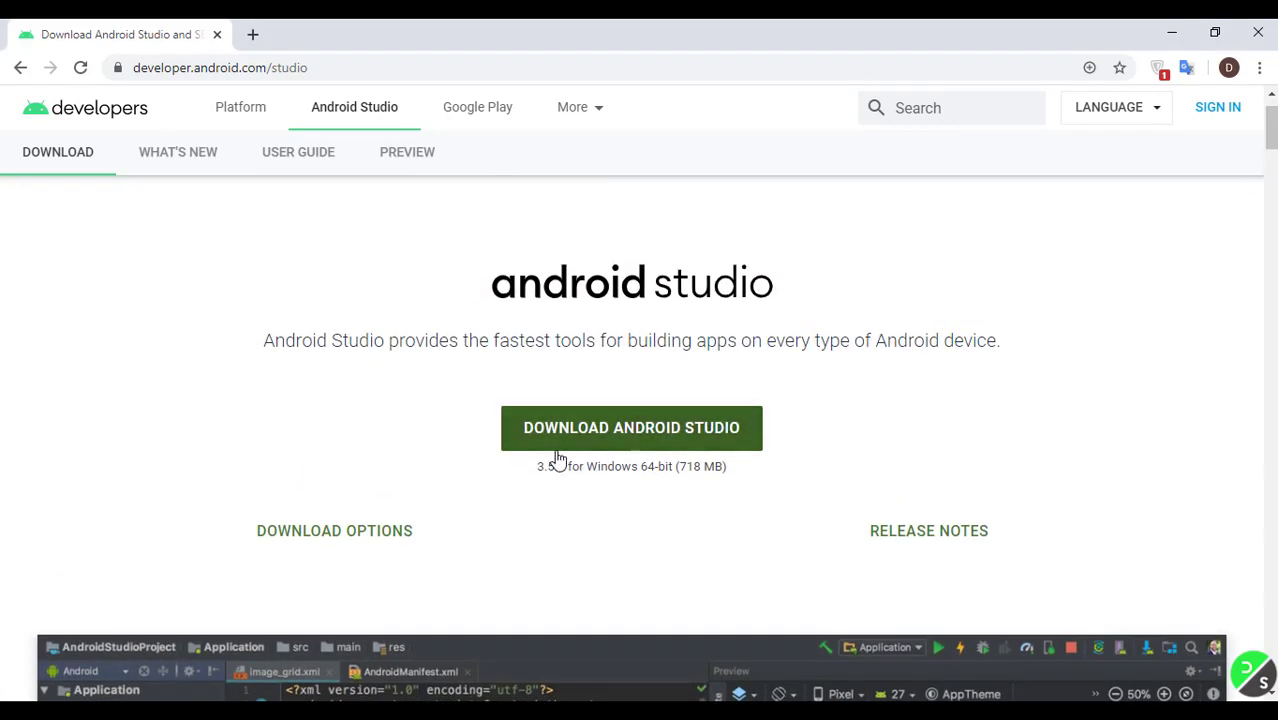
click(587, 430)
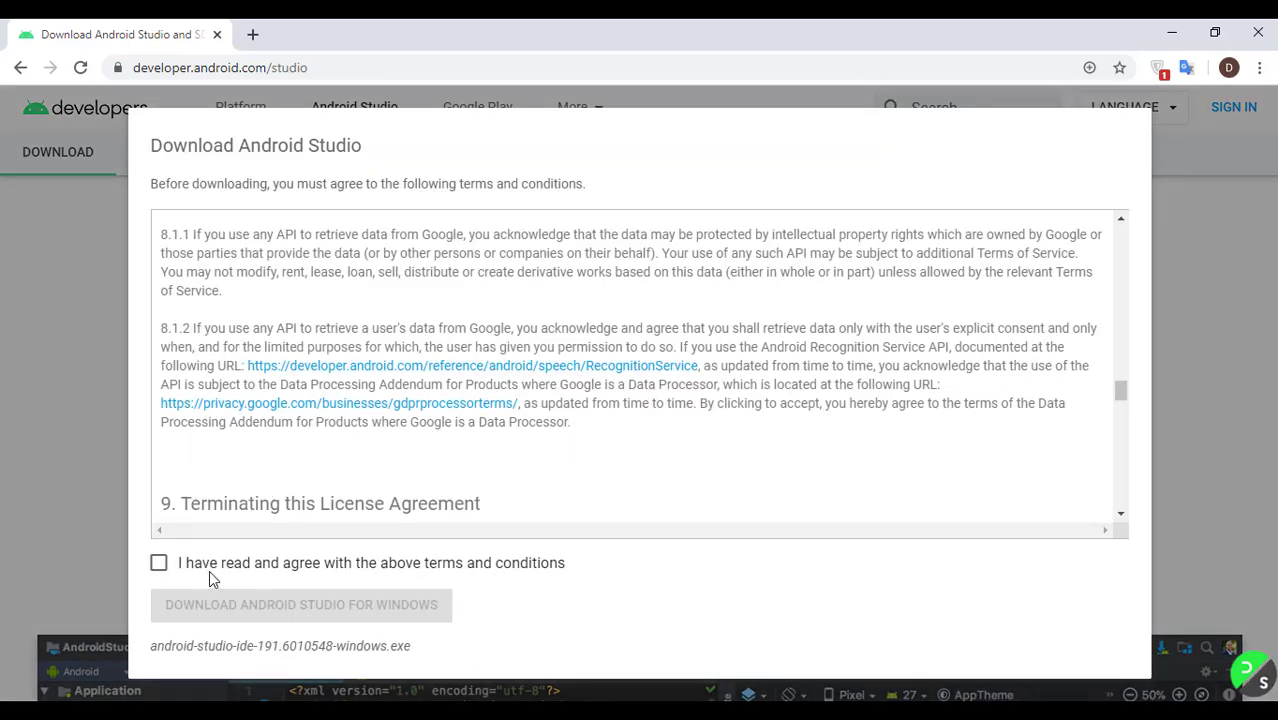
click(262, 575)
click(262, 606)
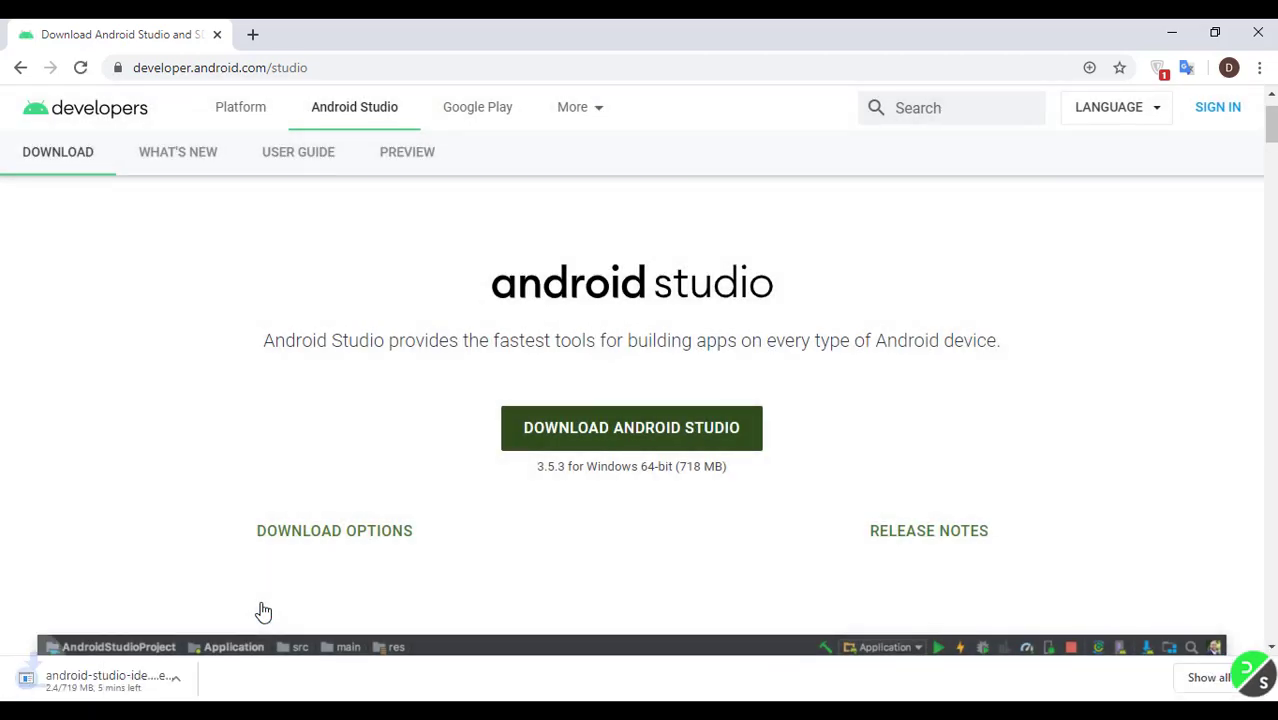
click(194, 683)
click(206, 649)
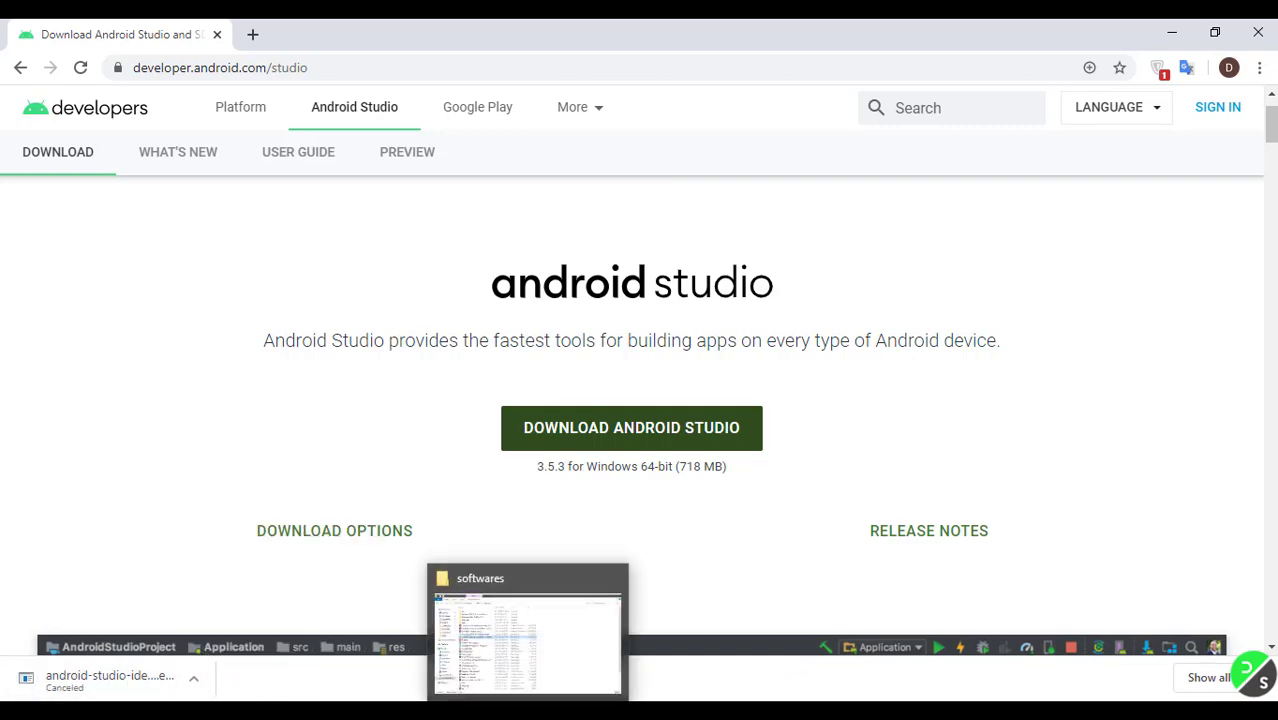
Run the android-studio-ide-173.4819257-windows installer from the softwares folder, and quit the setup at the old-version uninstall page
click(528, 711)
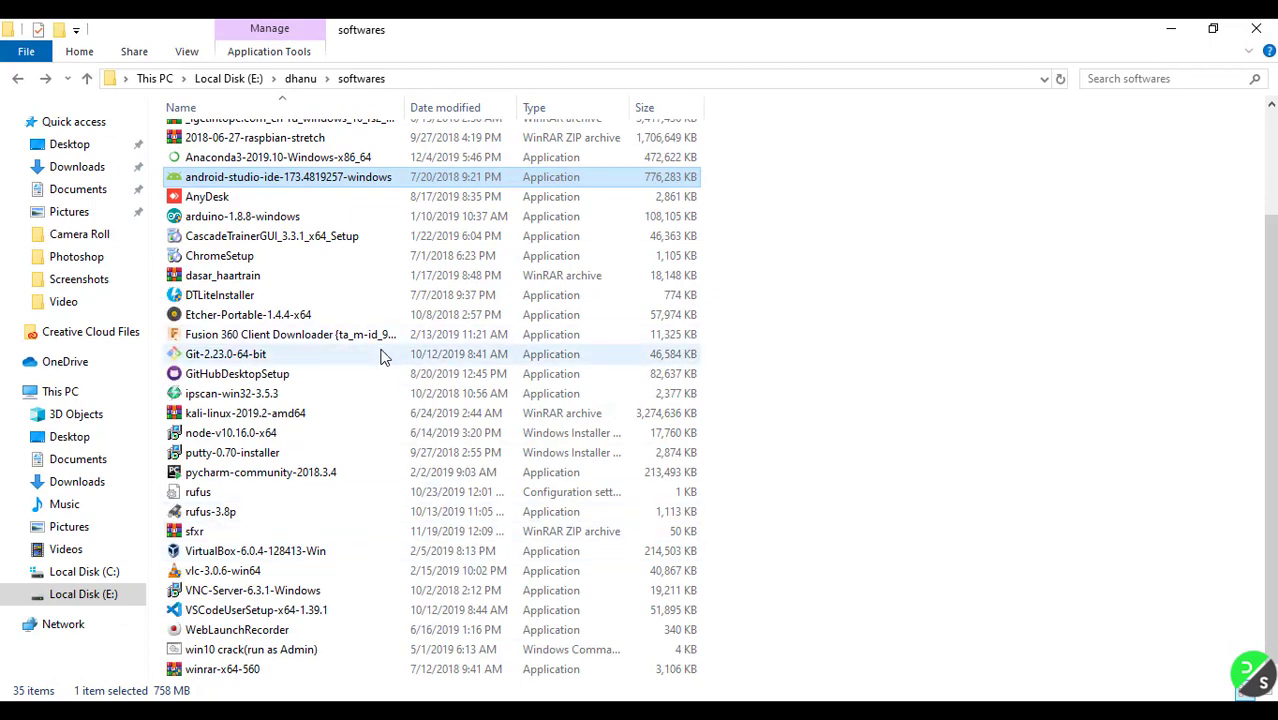
scroll(370, 346, up, 2)
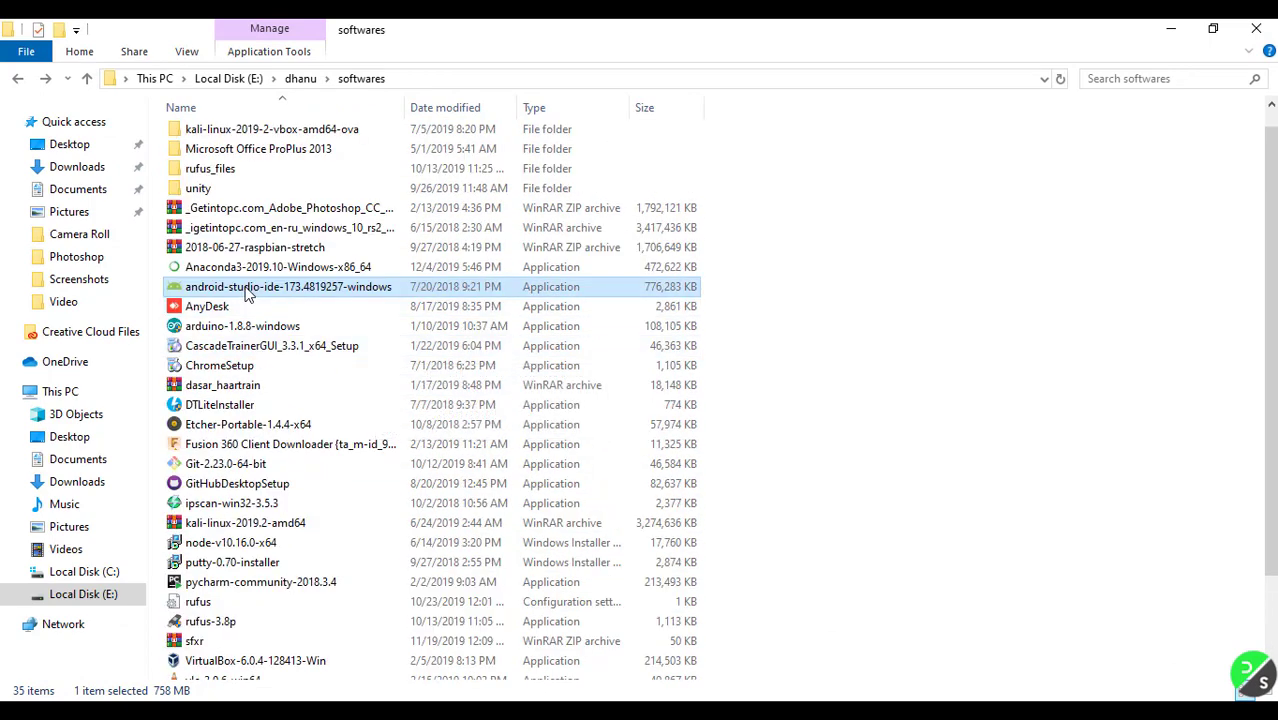
double_click(247, 290)
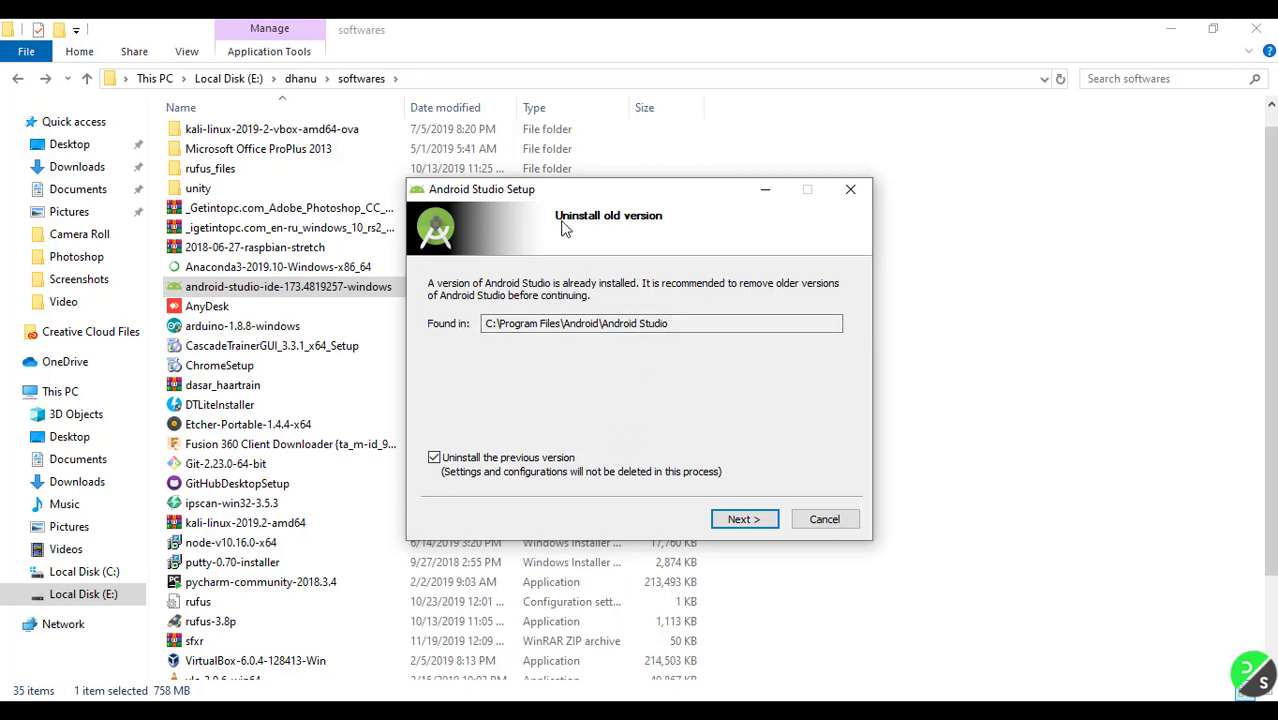
click(824, 519)
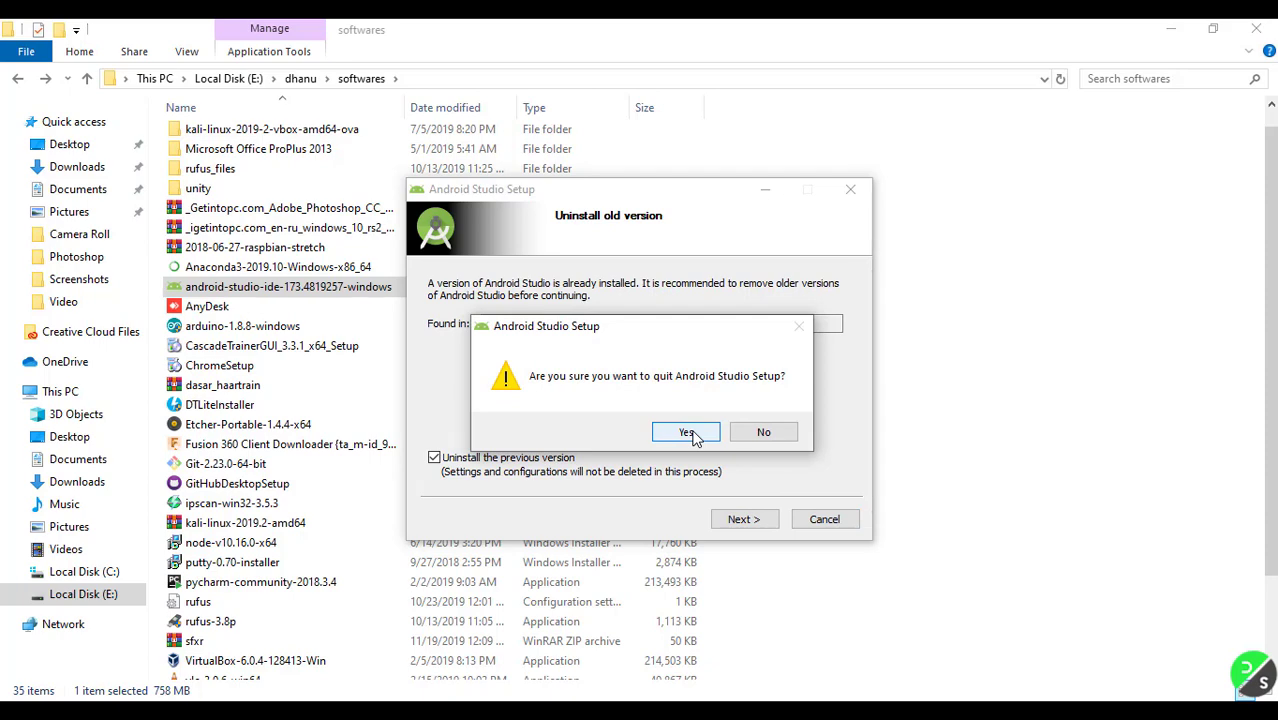
click(763, 432)
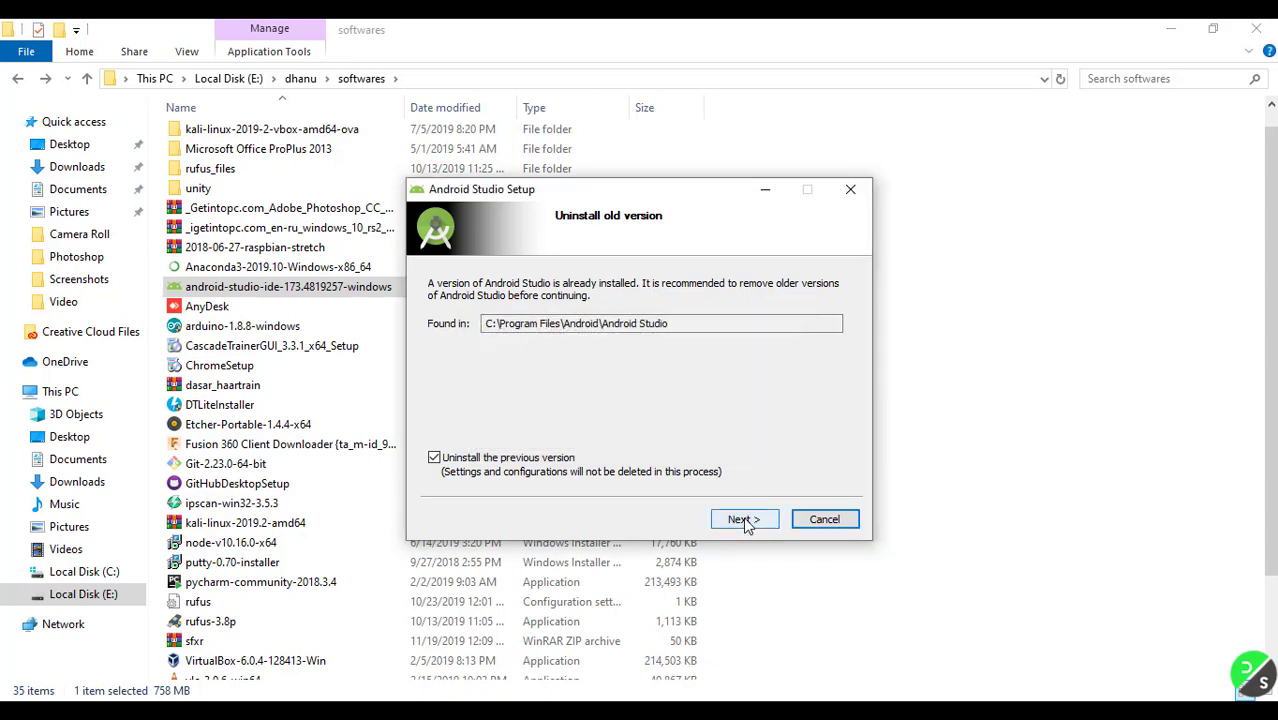
click(826, 520)
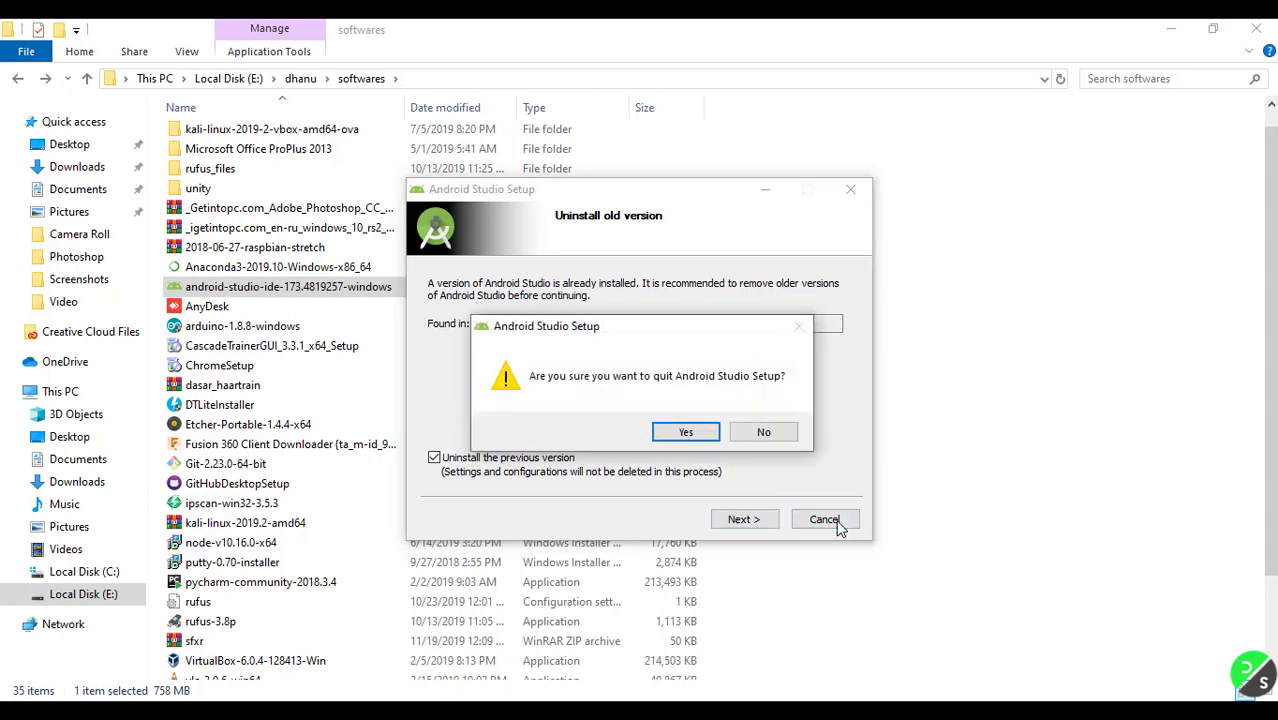
click(686, 433)
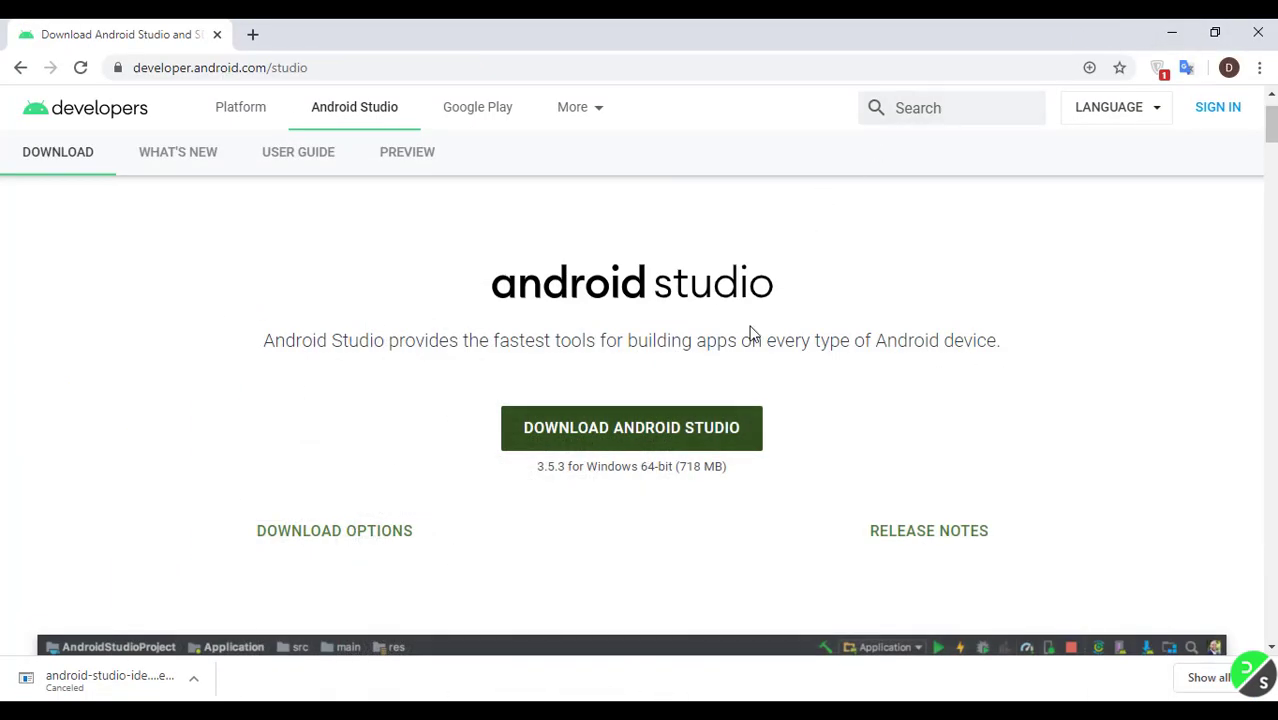
Switch to Android Studio and start a new Android Studio project with the Empty Activity template for phone and tablet
click(1152, 34)
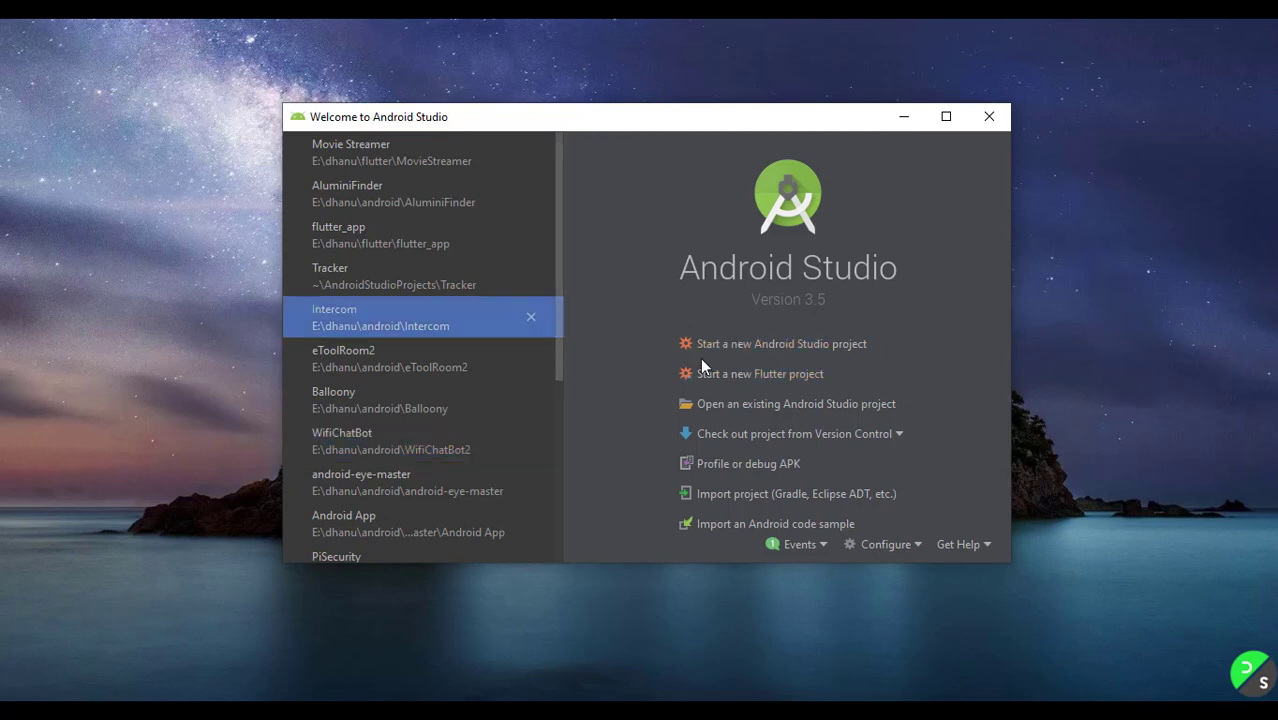
click(793, 348)
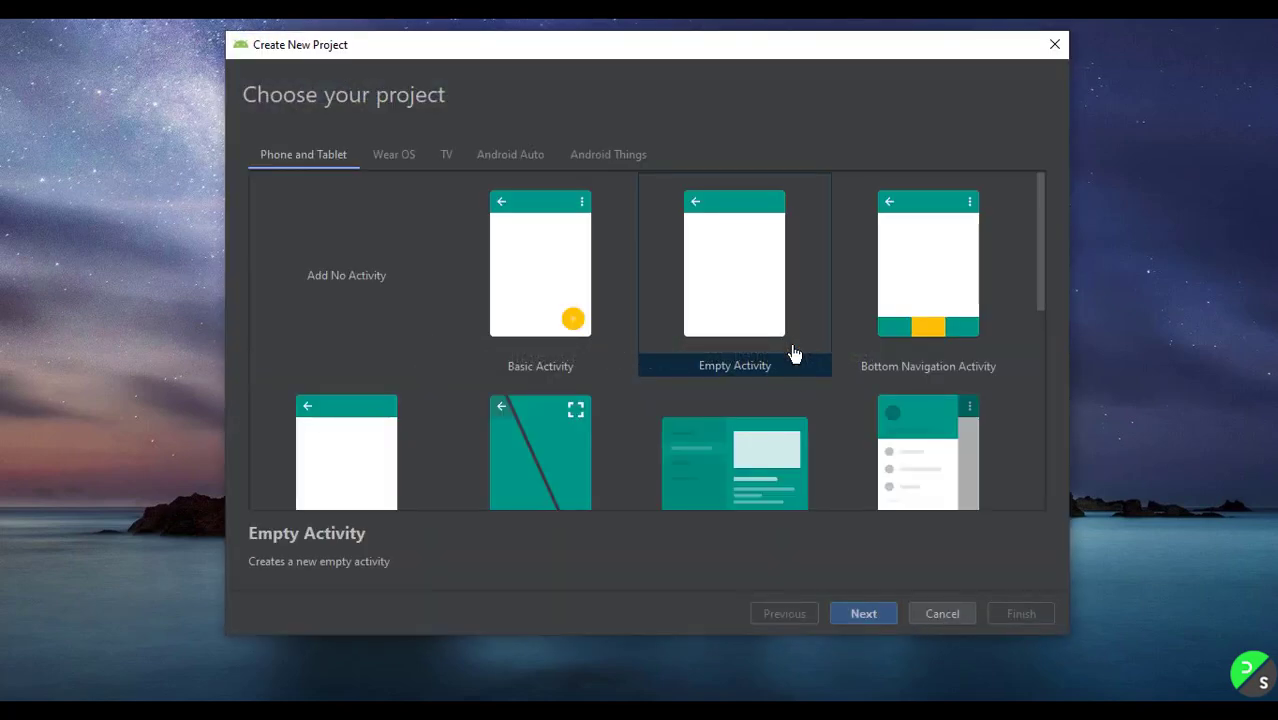
click(738, 316)
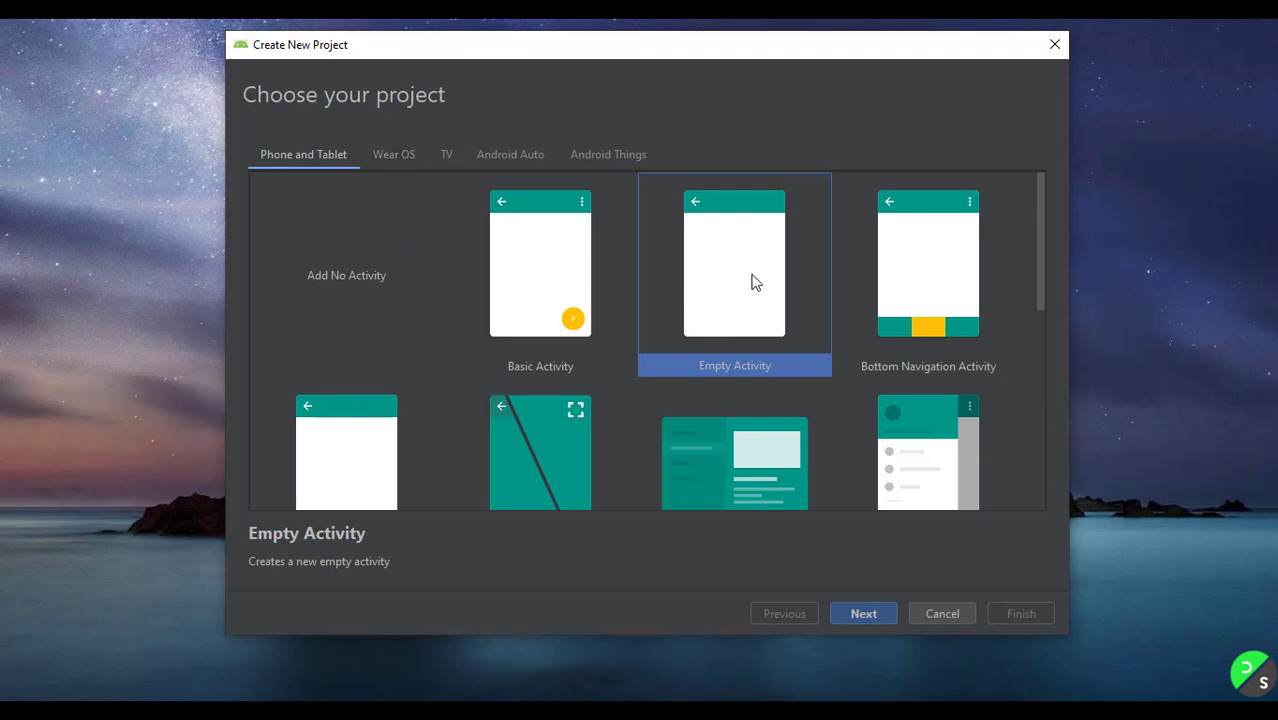
Look through the Wear OS, TV, Android Auto and Android Things project templates, and return to the Phone and Tablet ones
click(402, 156)
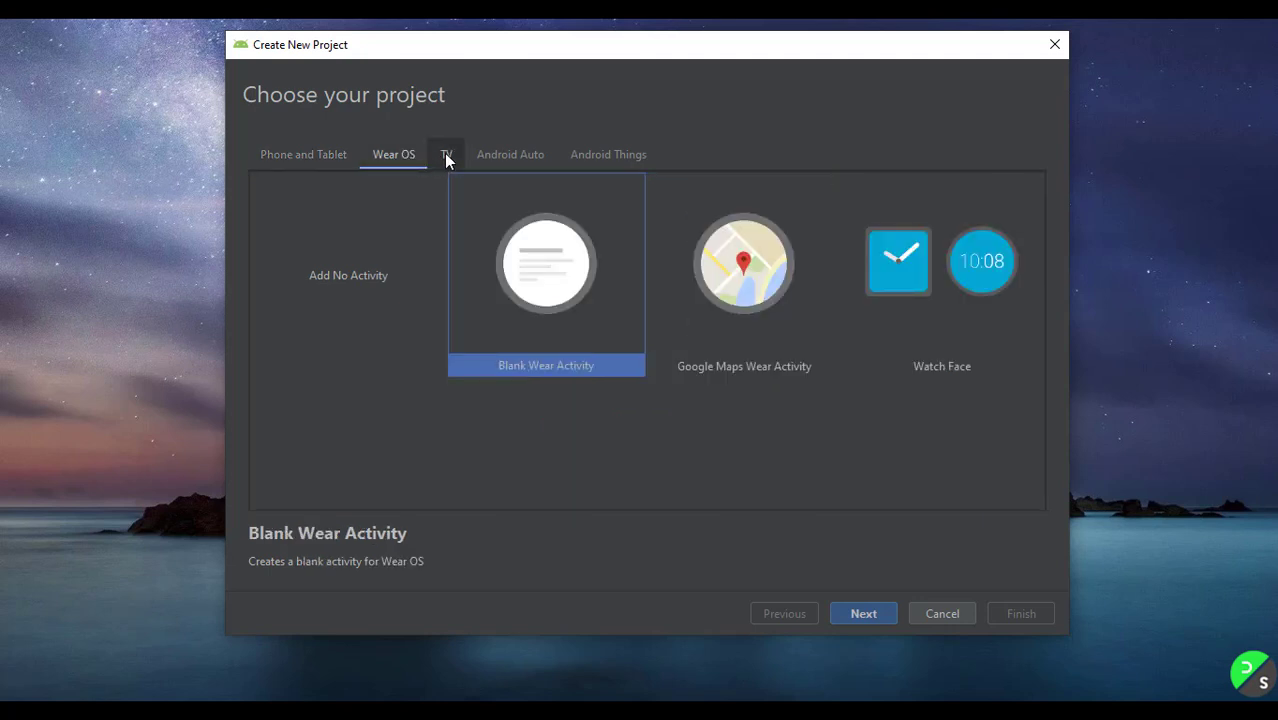
click(446, 157)
click(503, 158)
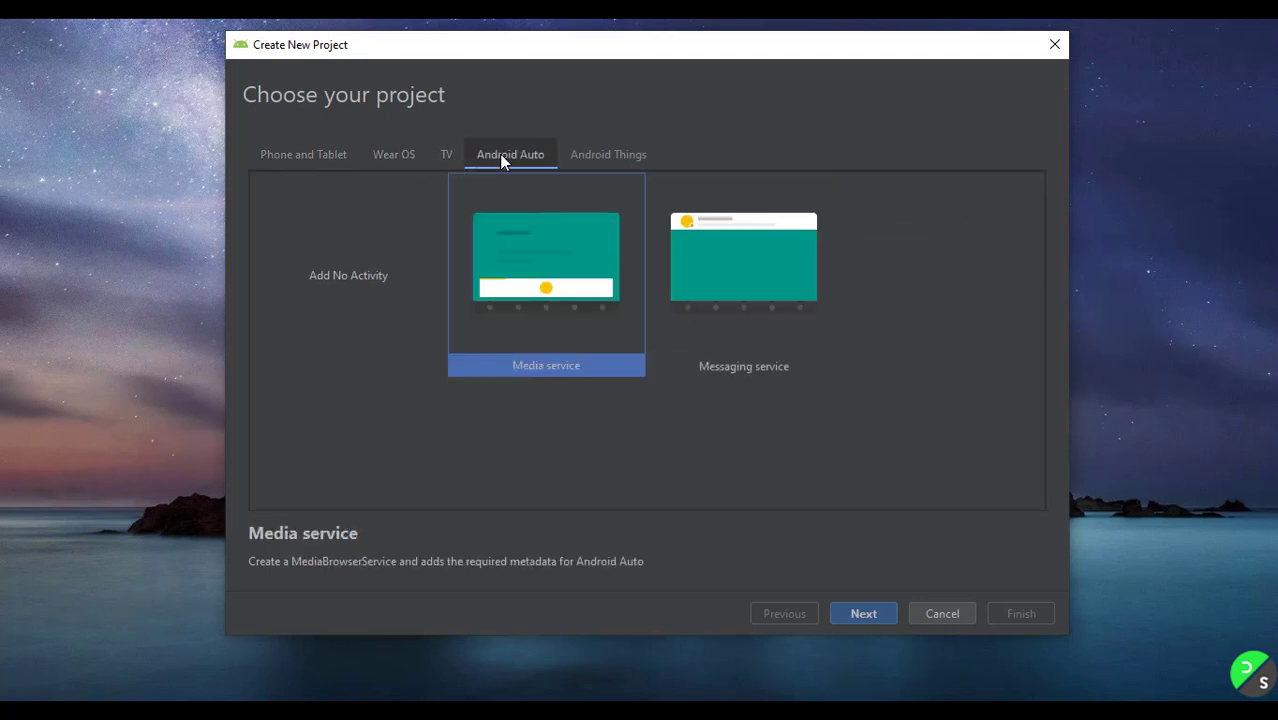
click(599, 157)
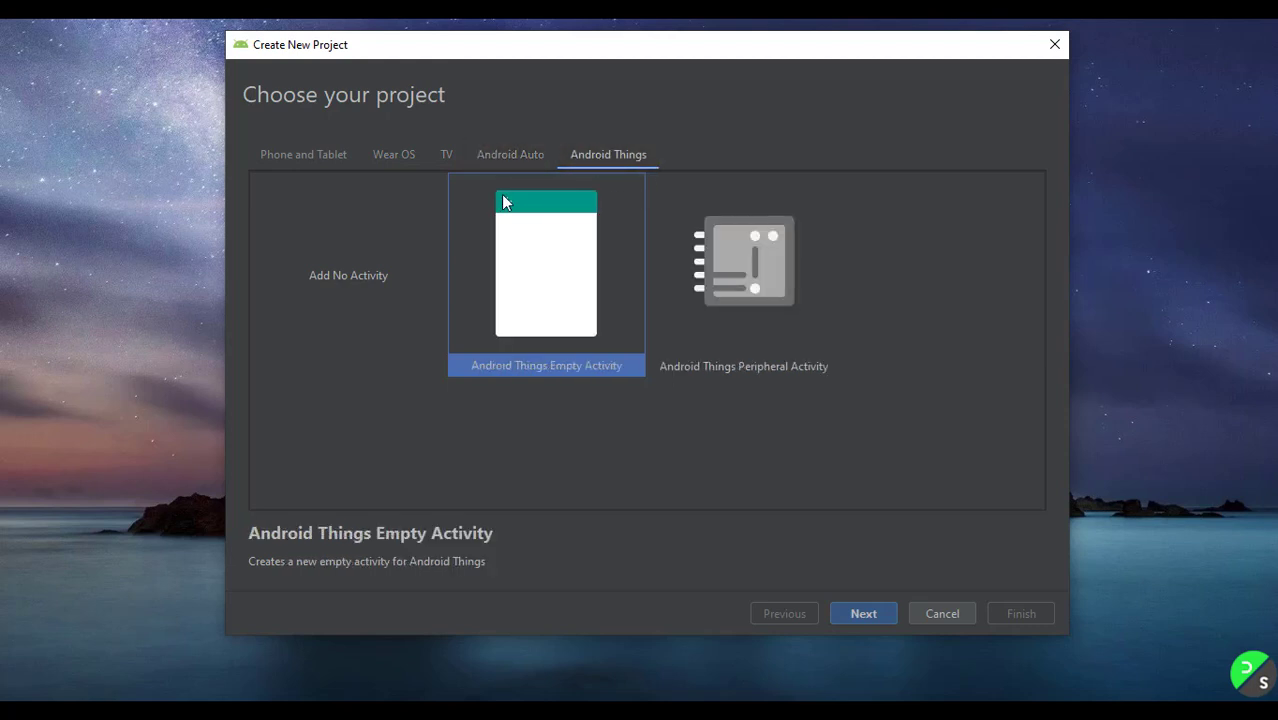
click(315, 158)
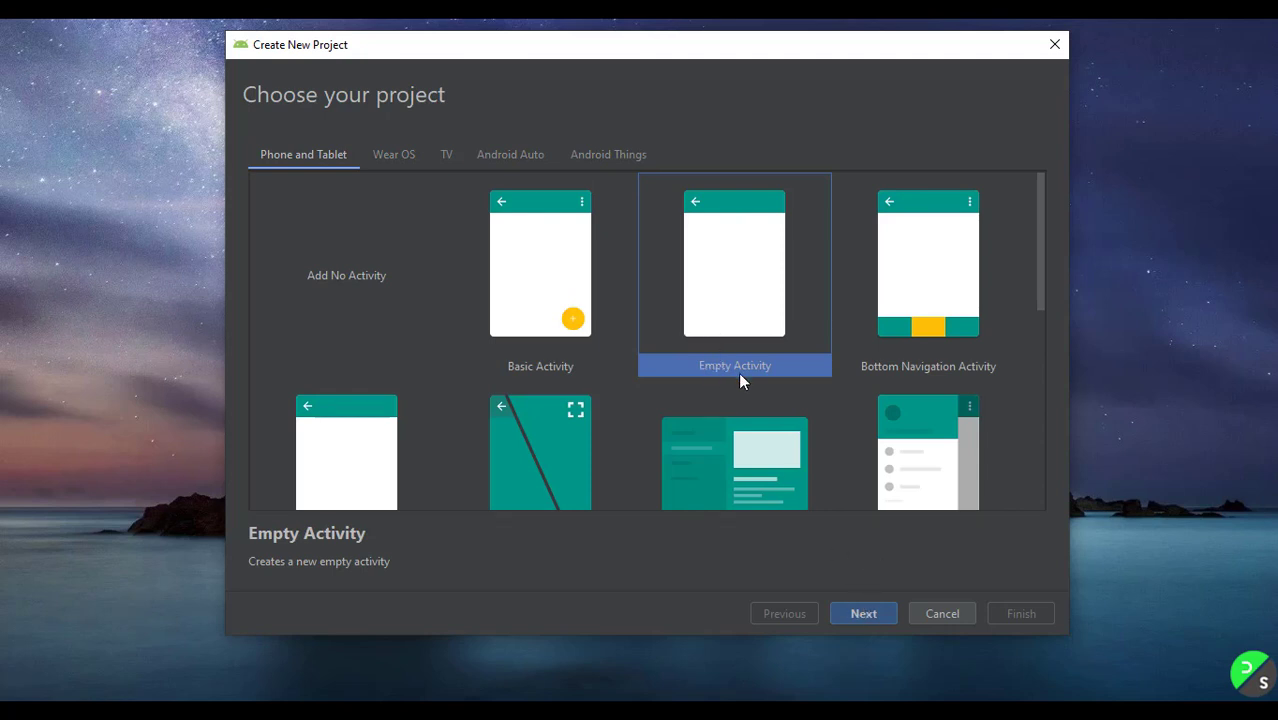
Continue with the Empty Activity template and name the project HelloWorld
click(877, 612)
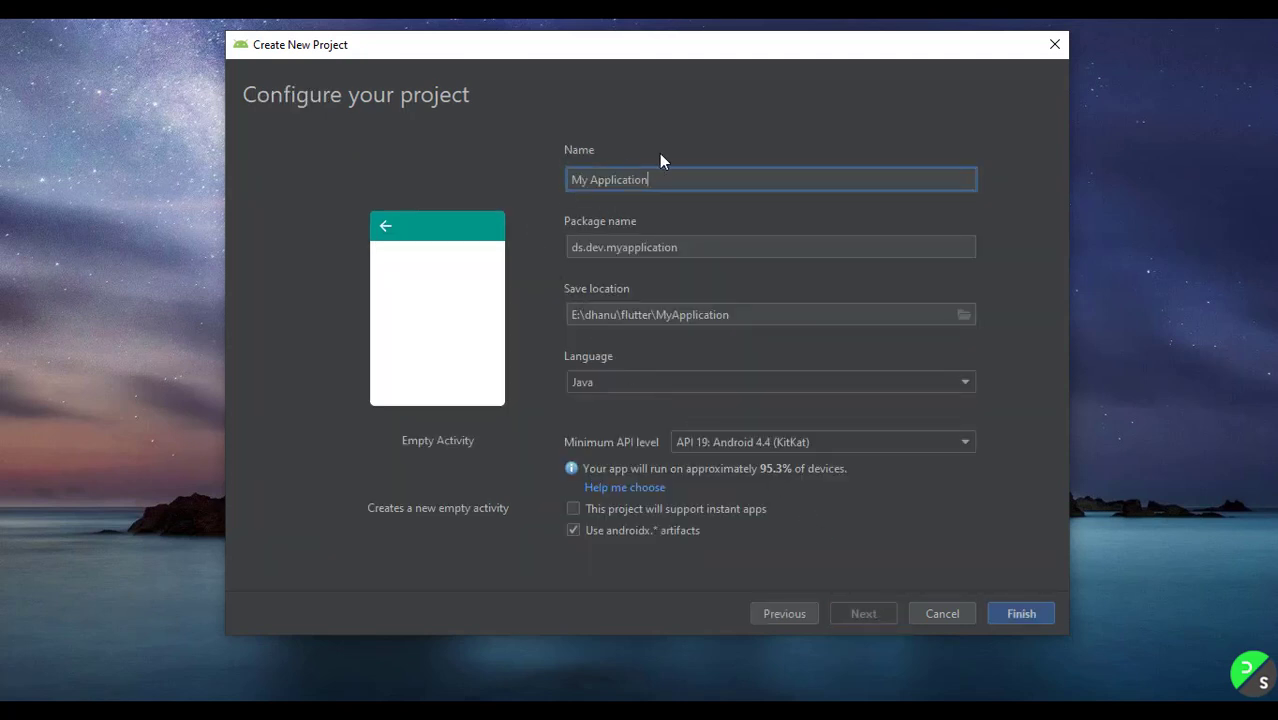
drag(667, 181, 549, 188)
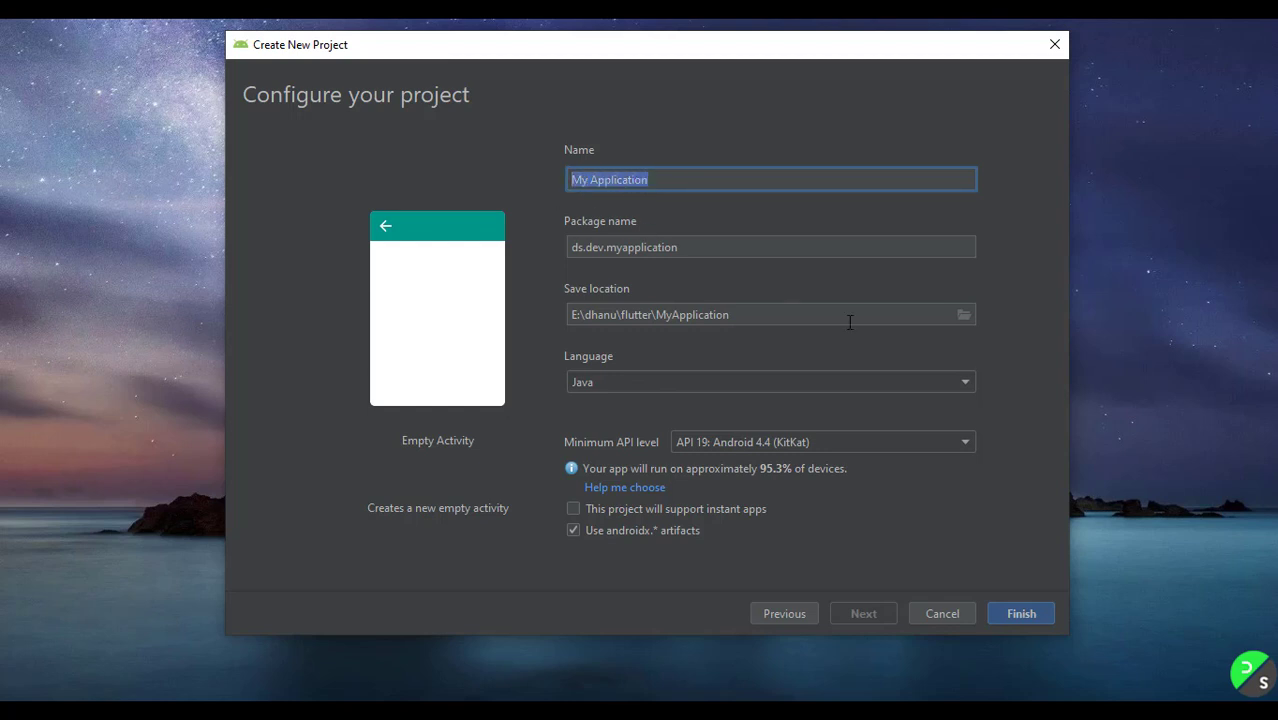
key(BackSpace)
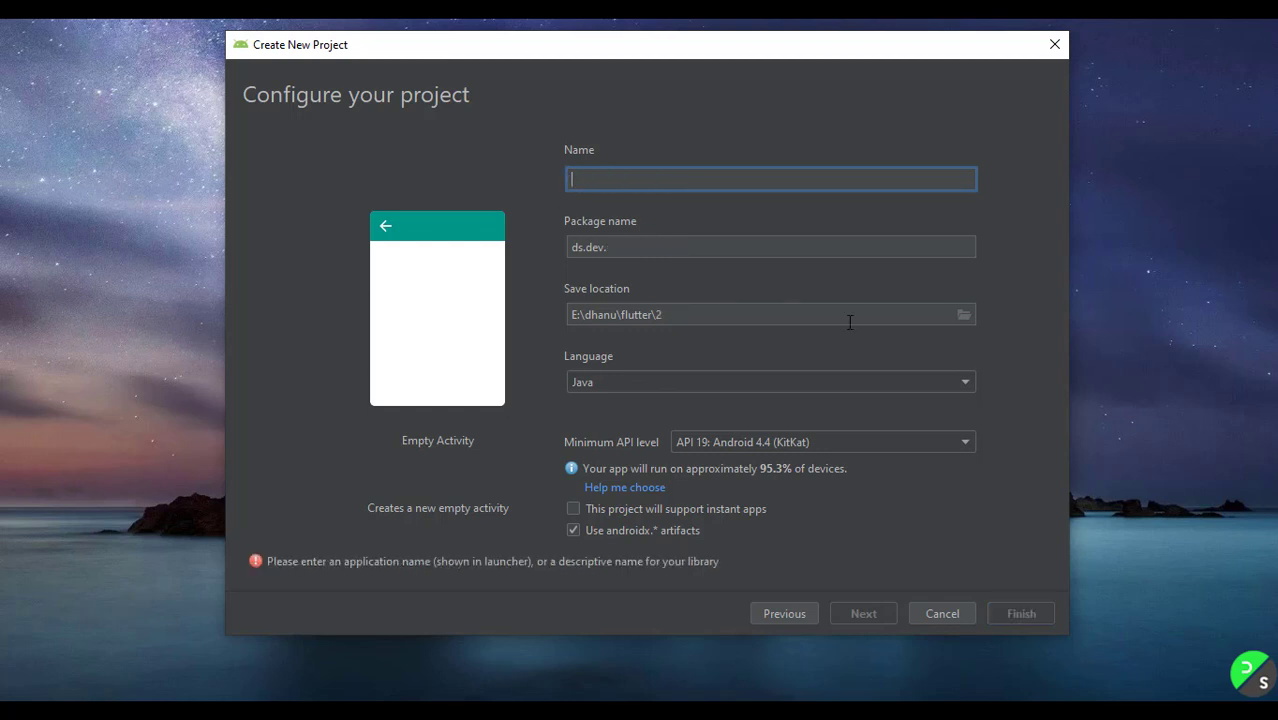
text(Hello)
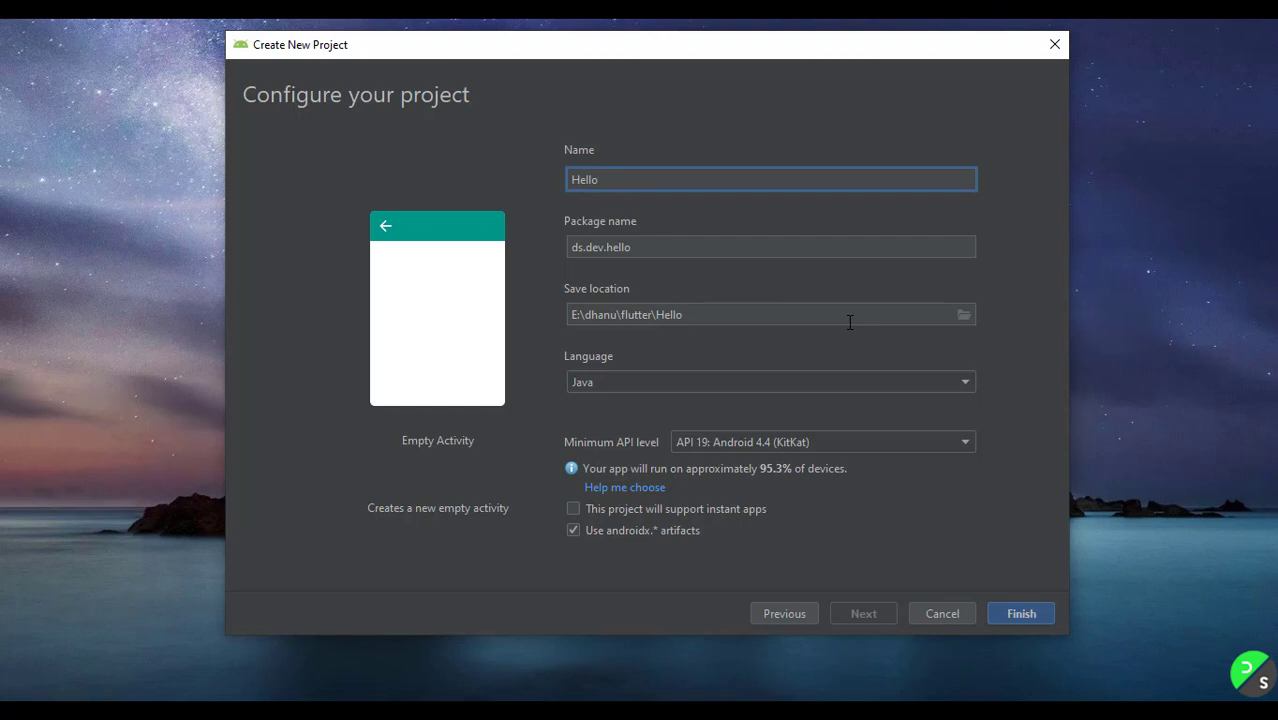
text(World)
Review the new project's package name and choose Java as its language
drag(606, 250, 571, 249)
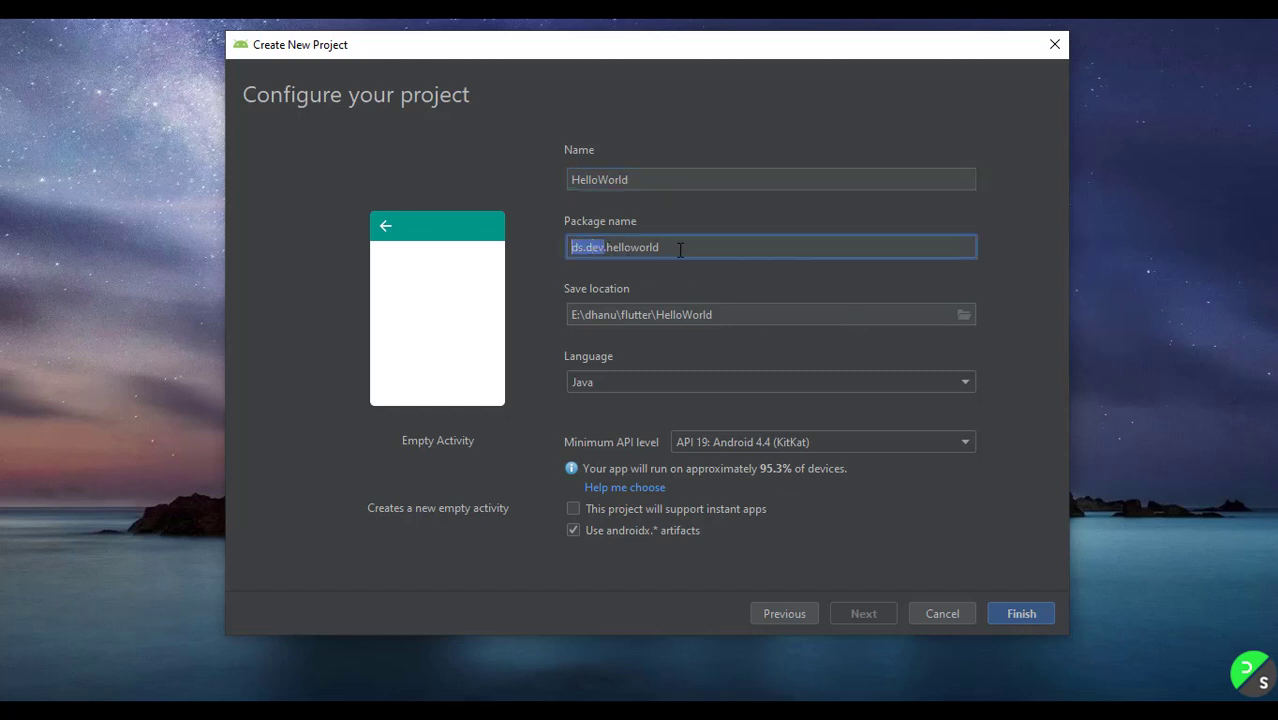
drag(680, 250, 568, 249)
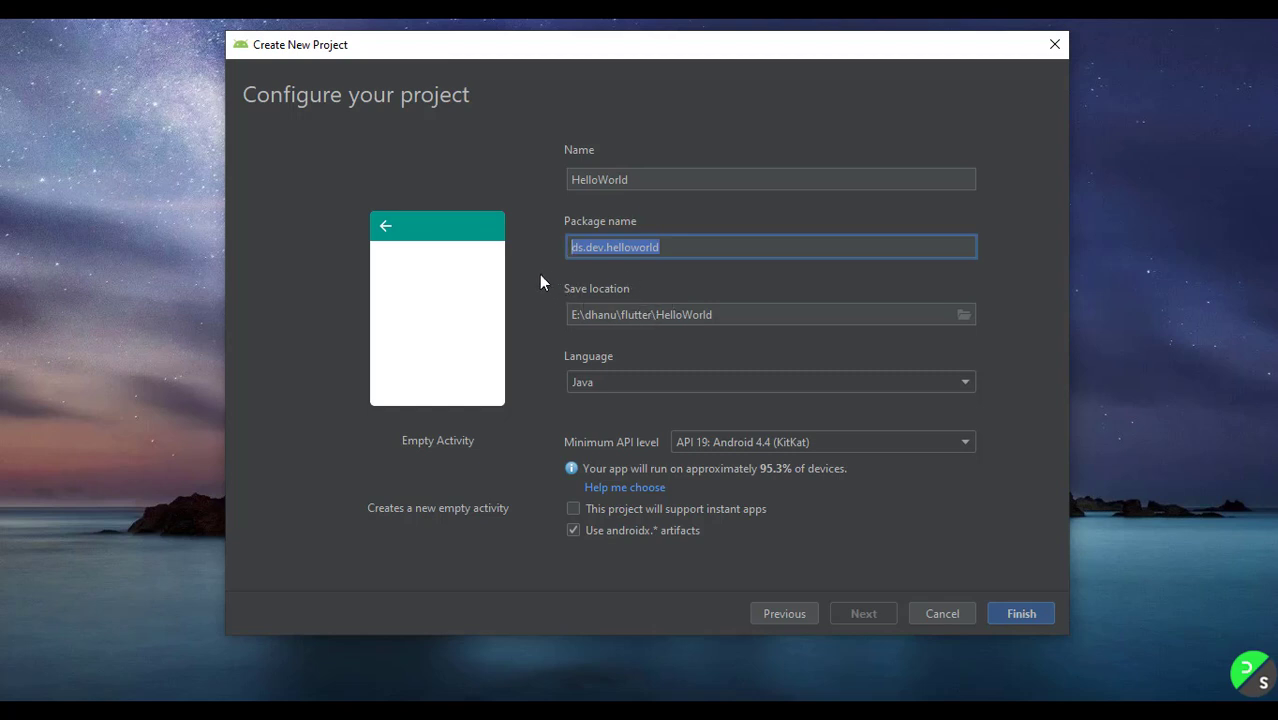
click(680, 381)
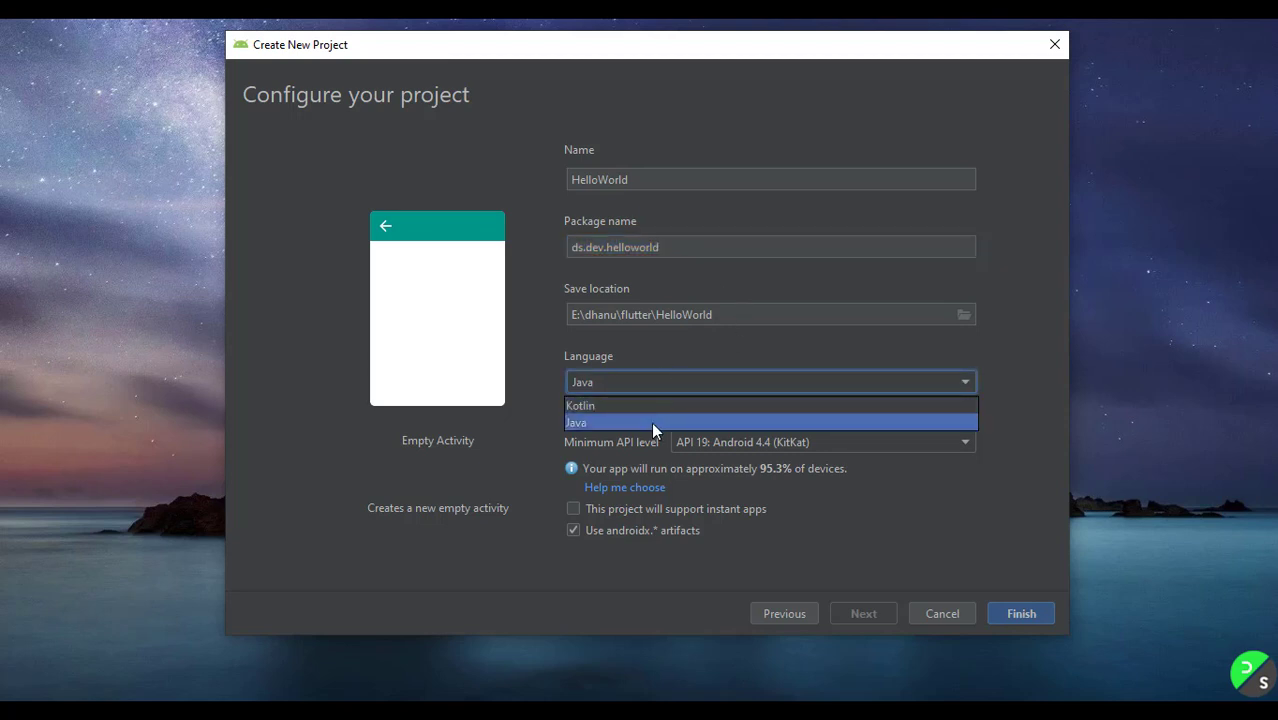
click(654, 424)
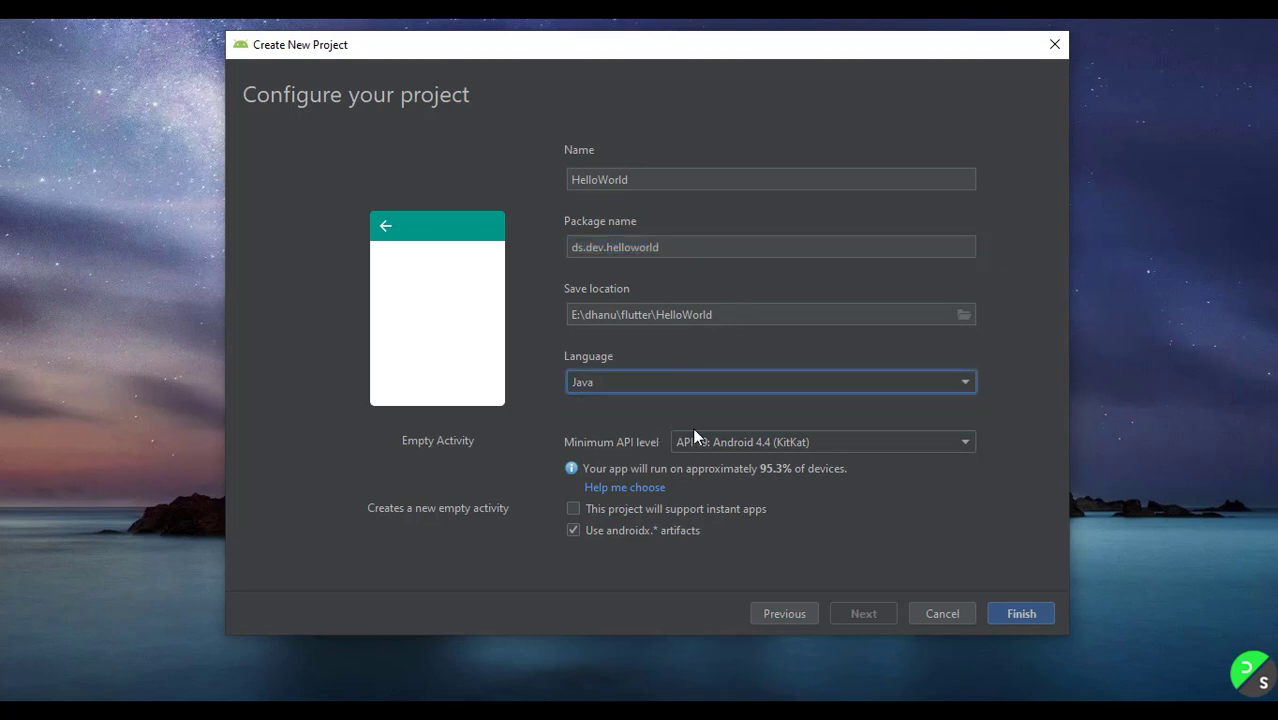
Choose API 19: Android 4.4 (KitKat) as the minimum API level and create the project
click(842, 447)
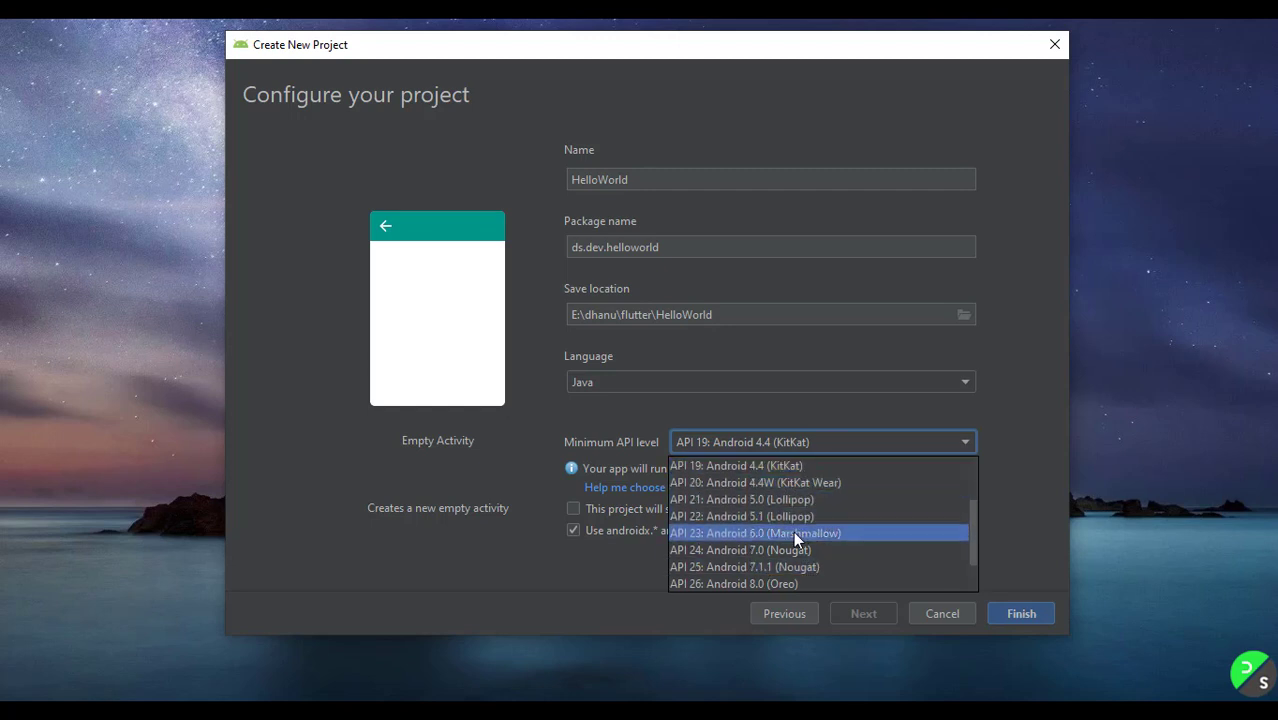
scroll(791, 532, up, 2)
scroll(785, 531, down, 3)
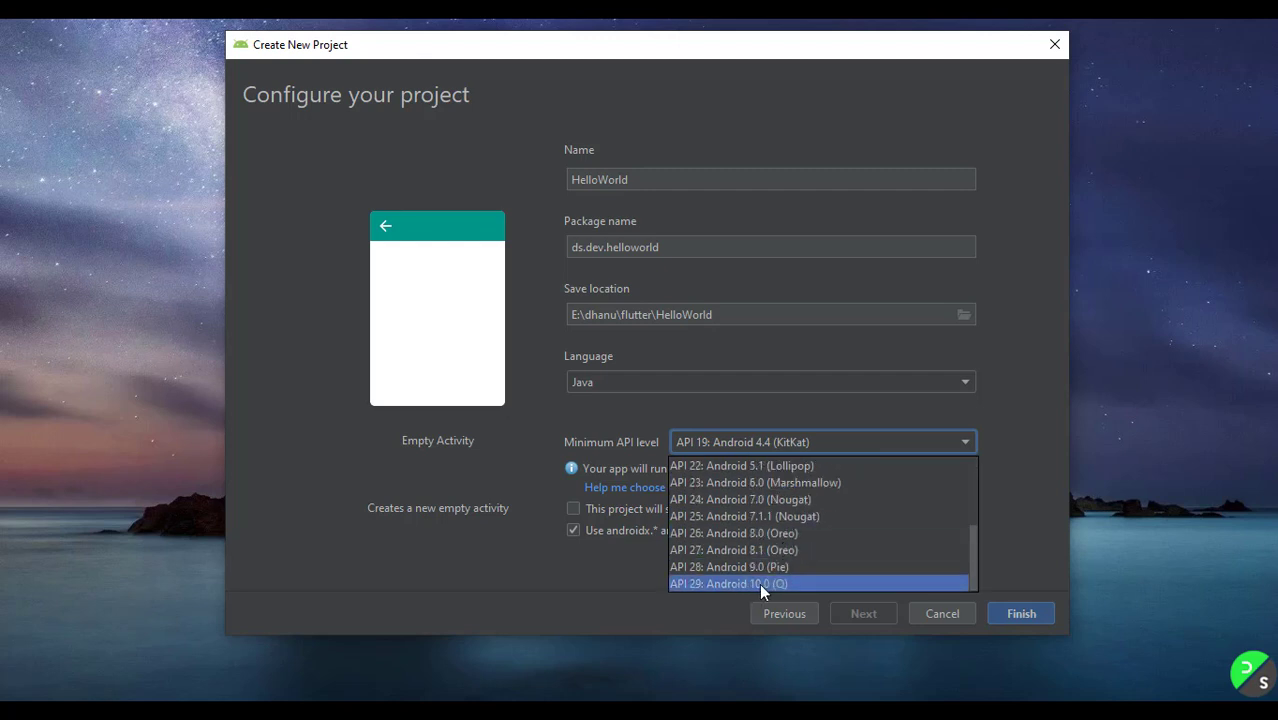
scroll(795, 543, up, 1)
scroll(793, 536, up, 1)
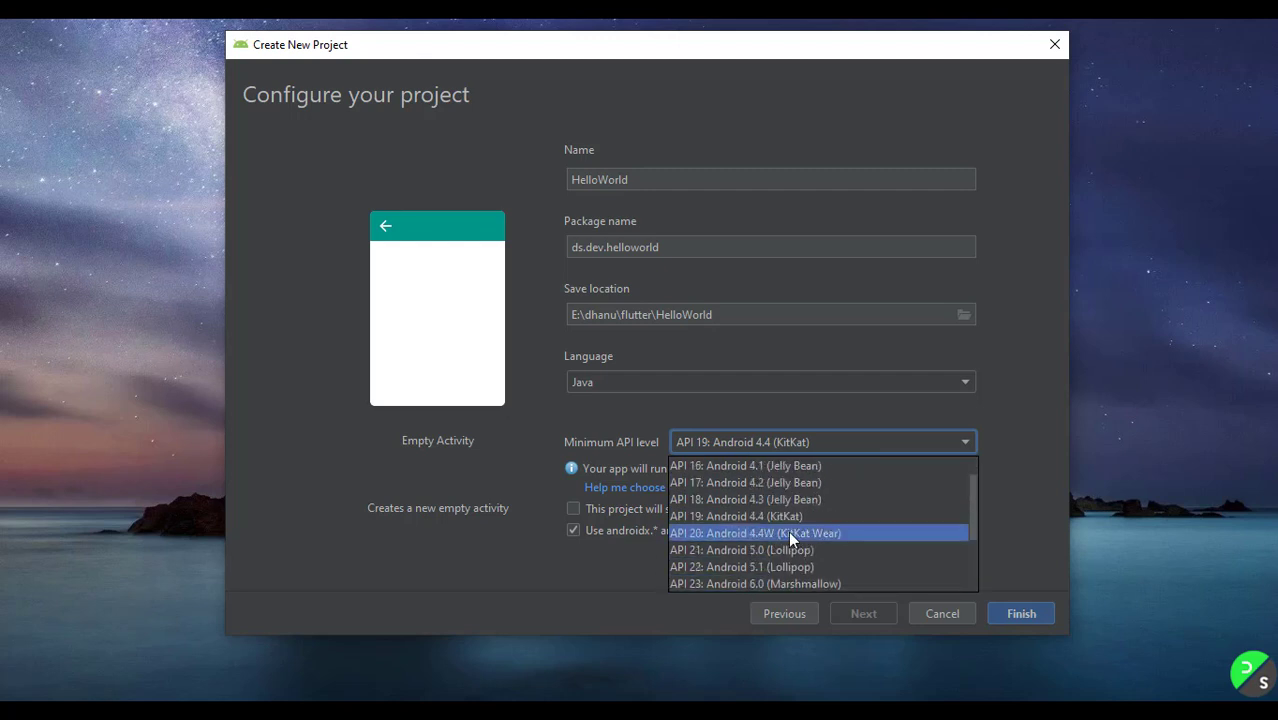
click(788, 522)
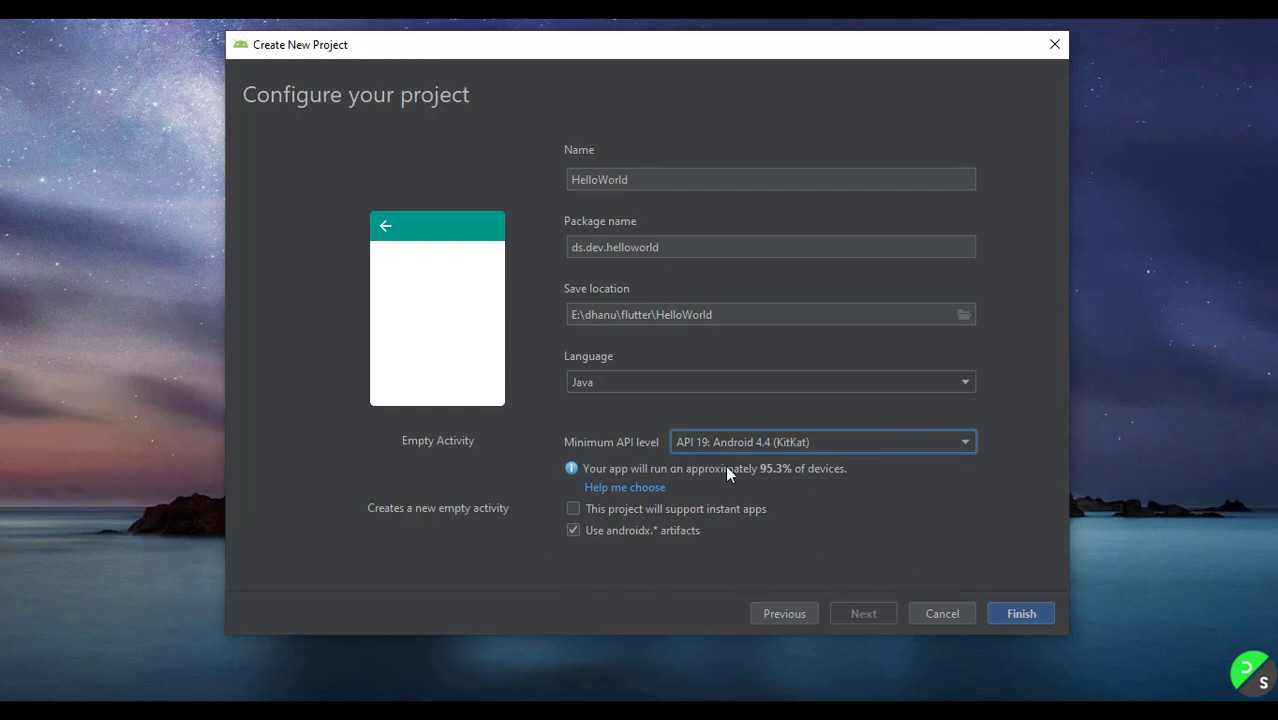
click(1016, 613)
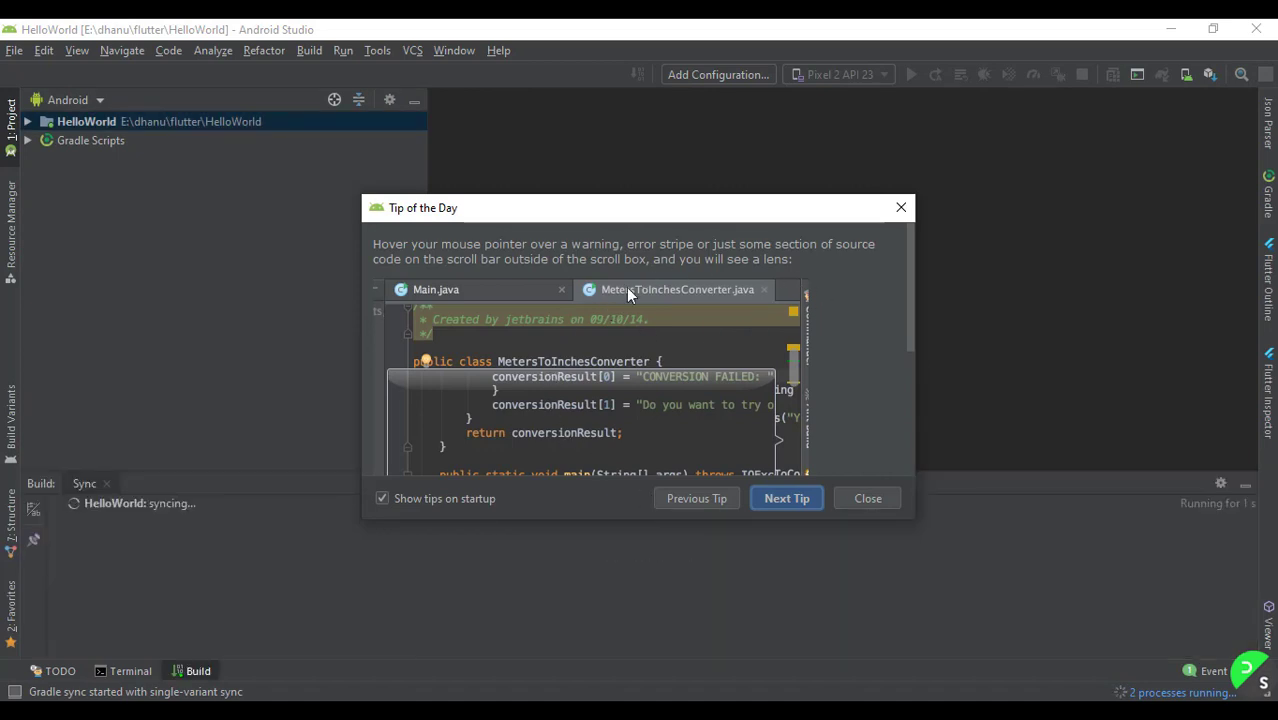
Browse several entries of the Tip of the Day and dismiss it
click(785, 500)
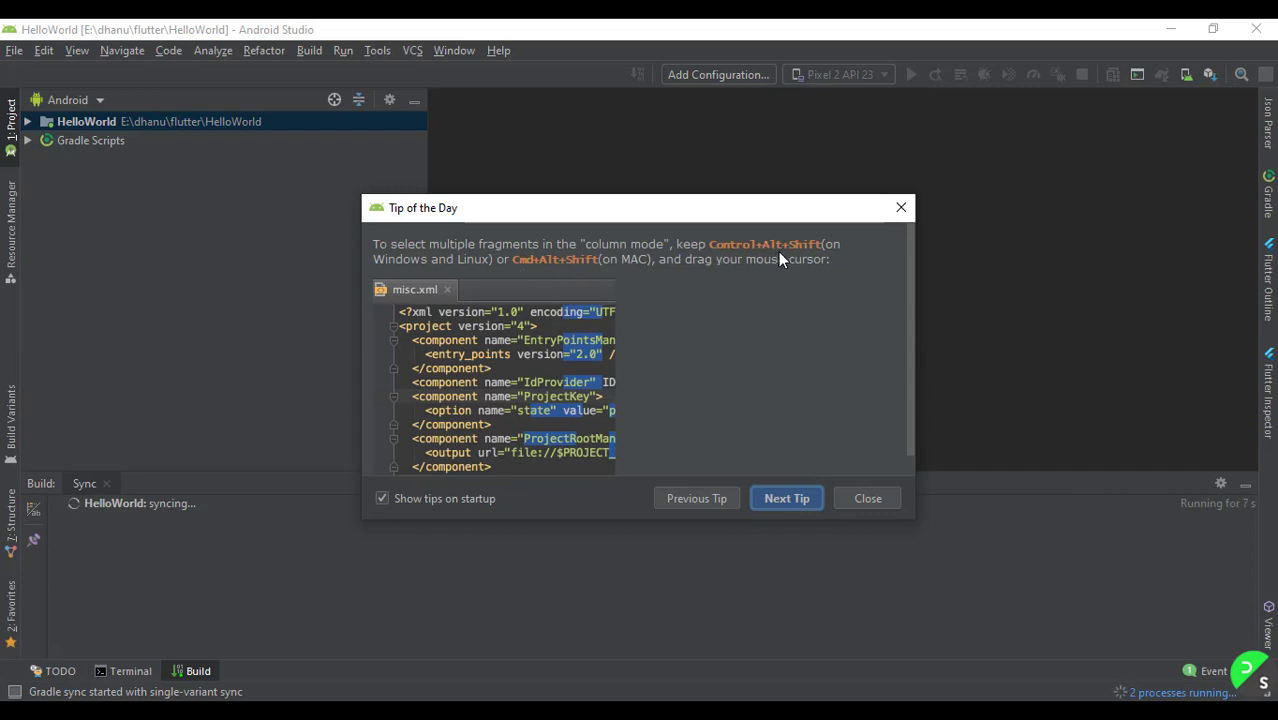
click(793, 497)
click(795, 497)
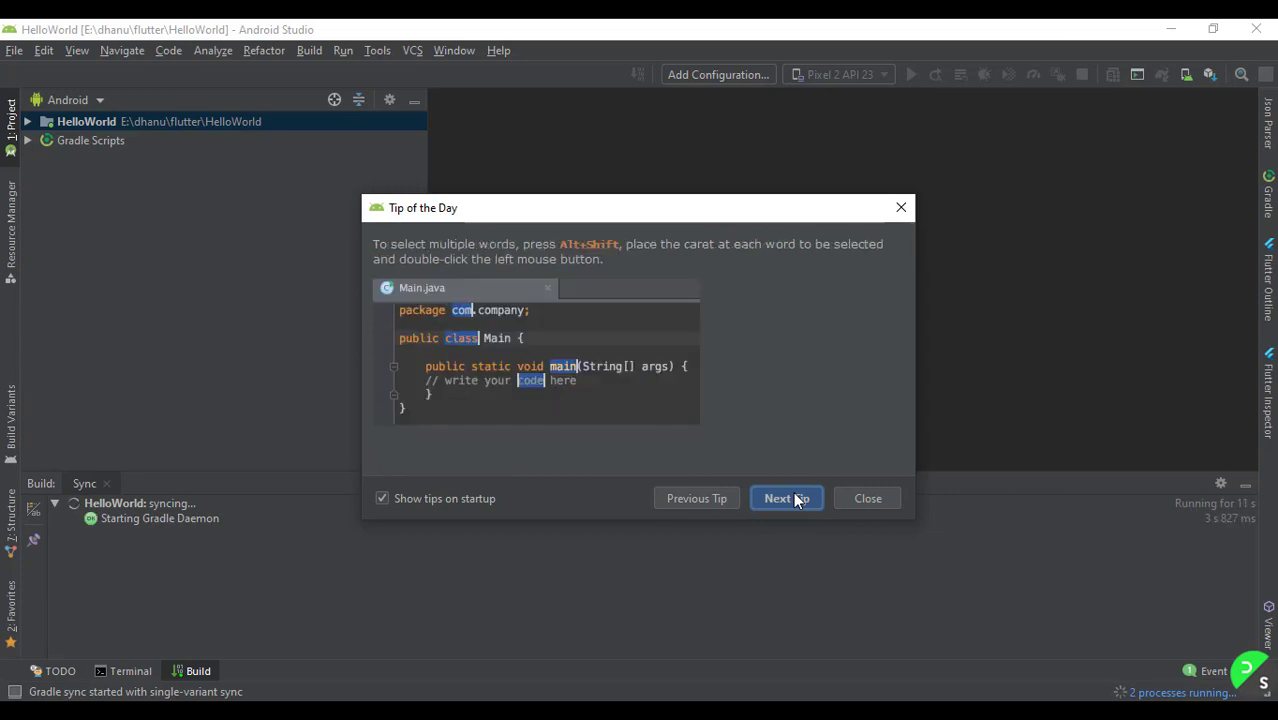
click(795, 497)
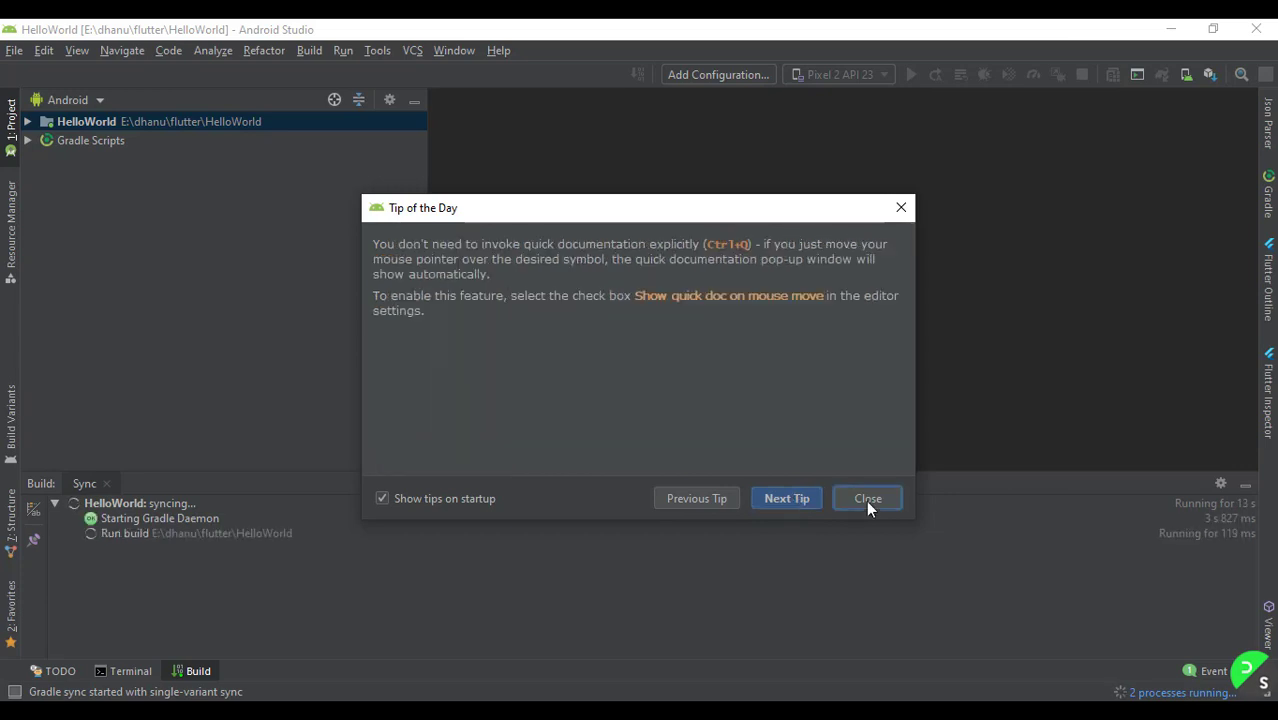
click(866, 498)
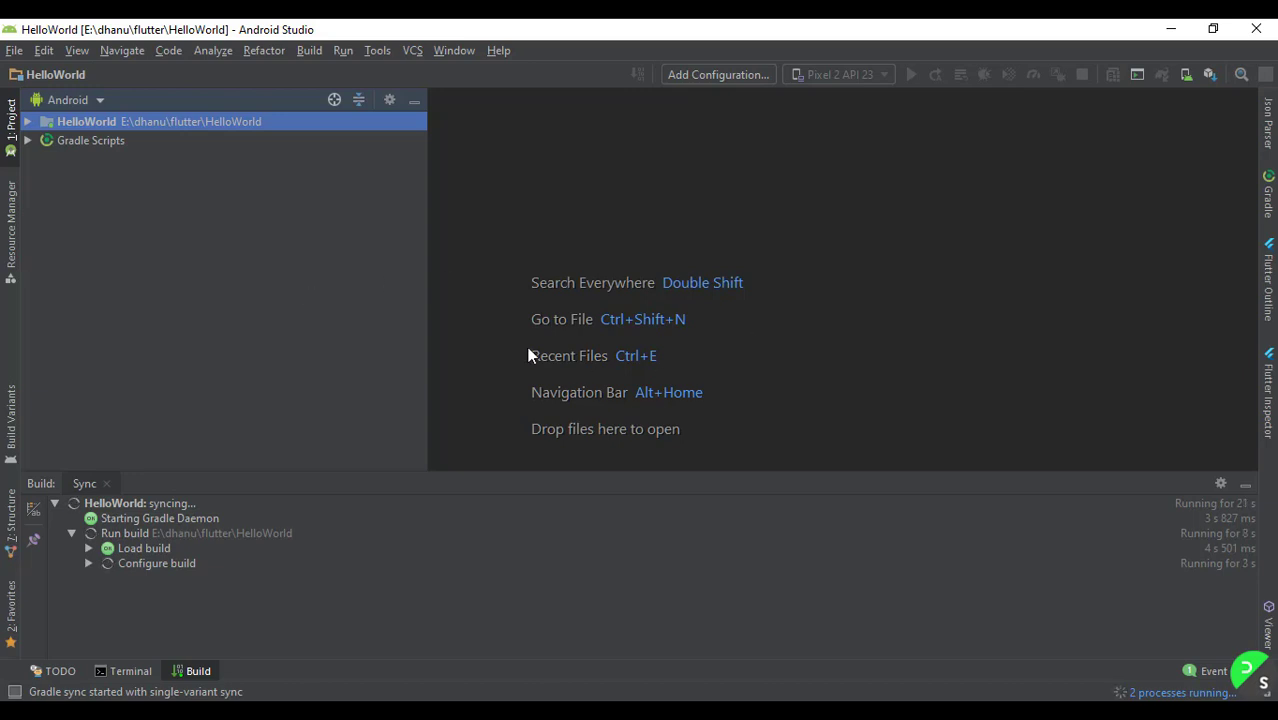
Open the IDE's appearance settings and apply the IntelliJ theme
click(15, 52)
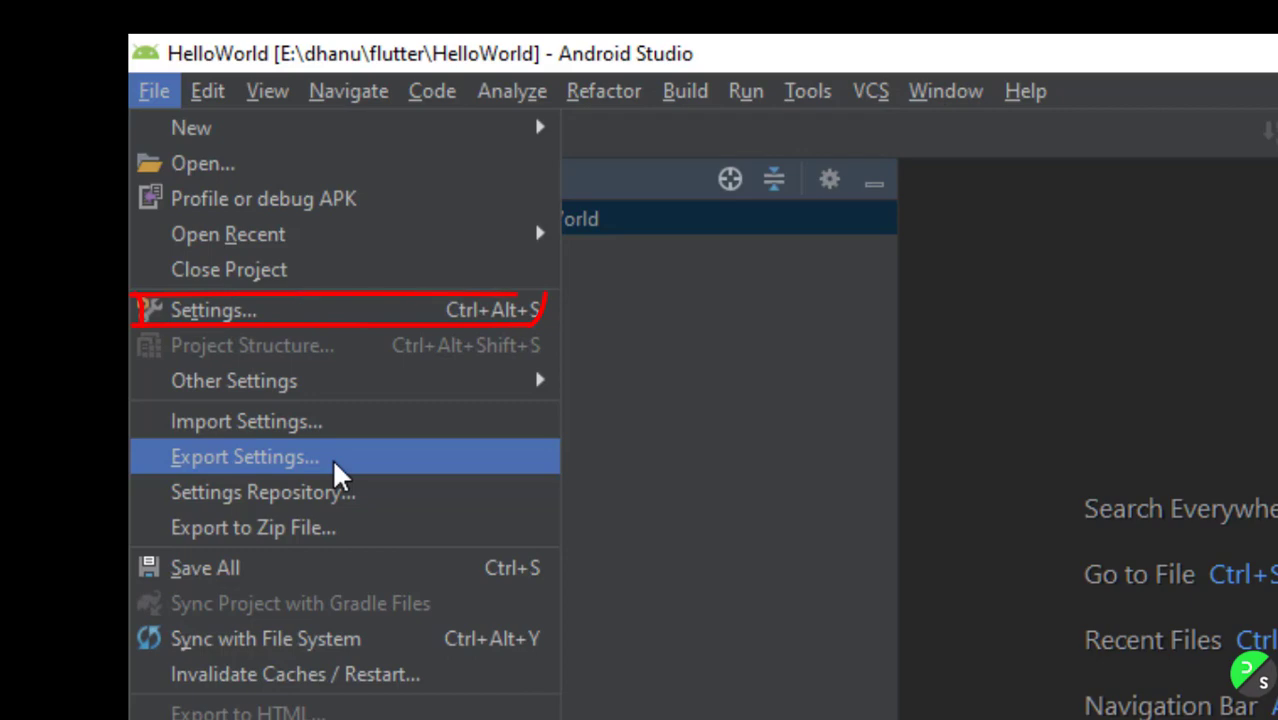
click(300, 310)
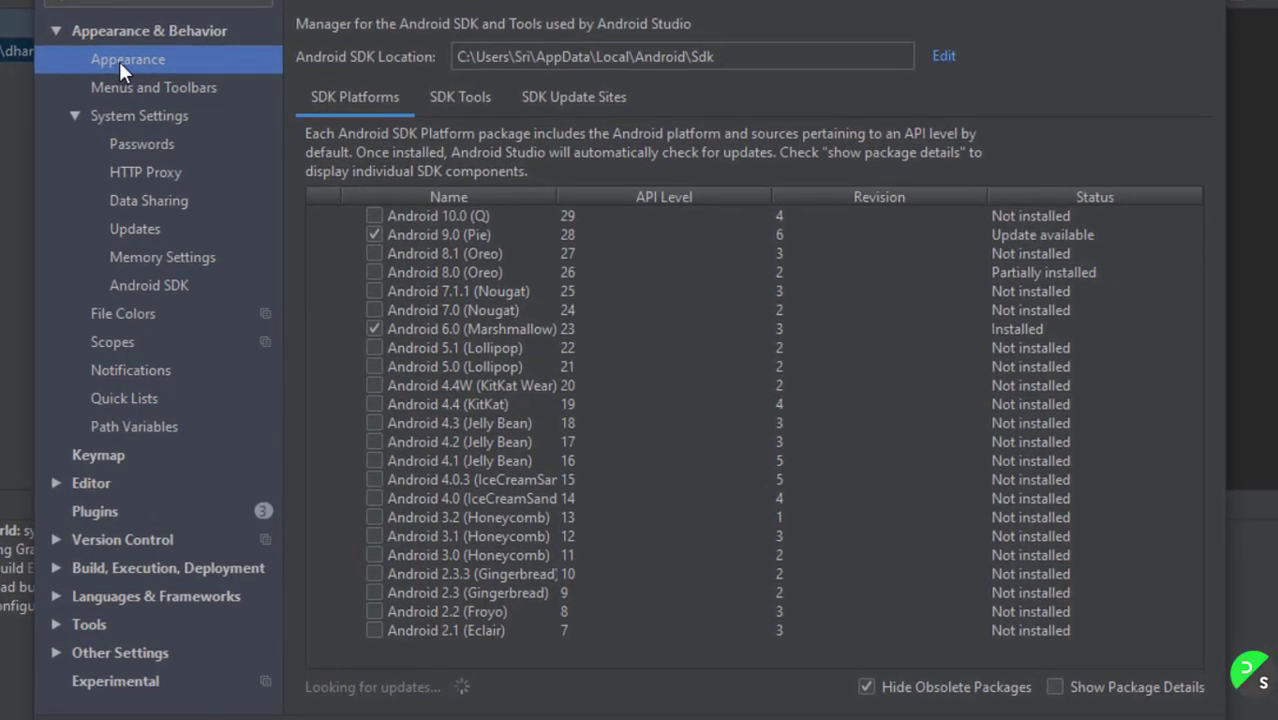
click(231, 127)
click(455, 40)
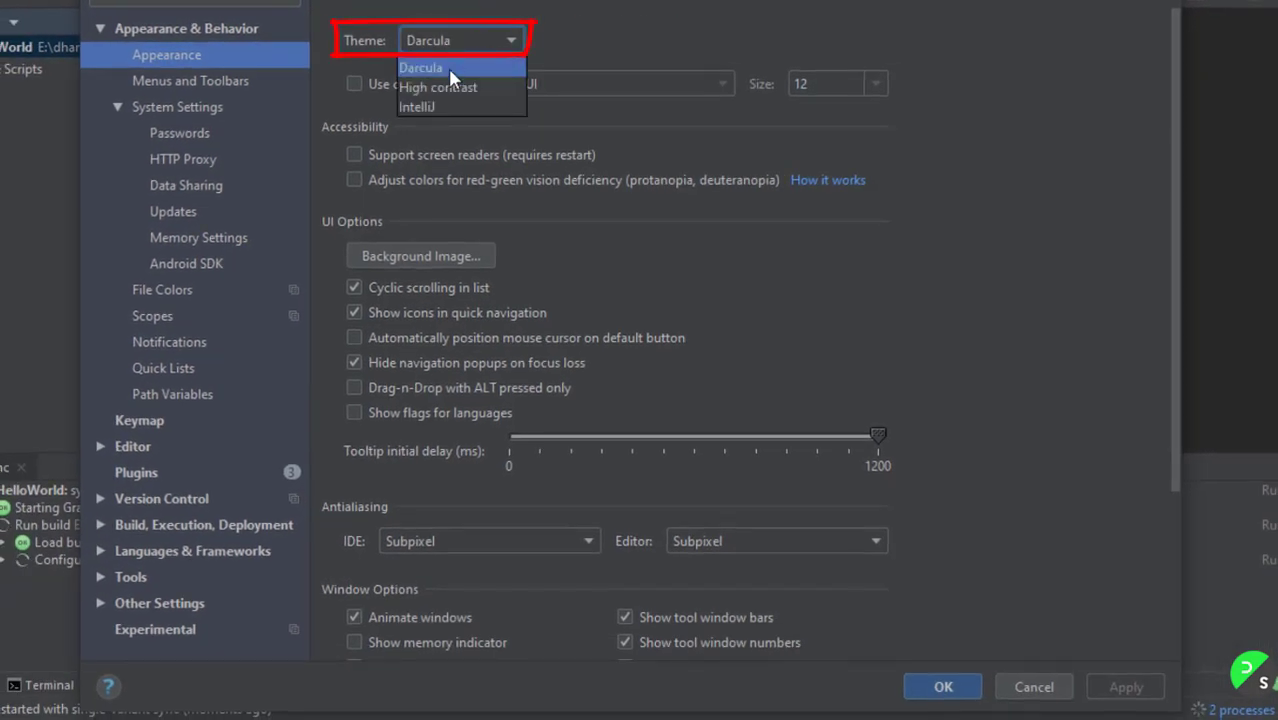
click(438, 100)
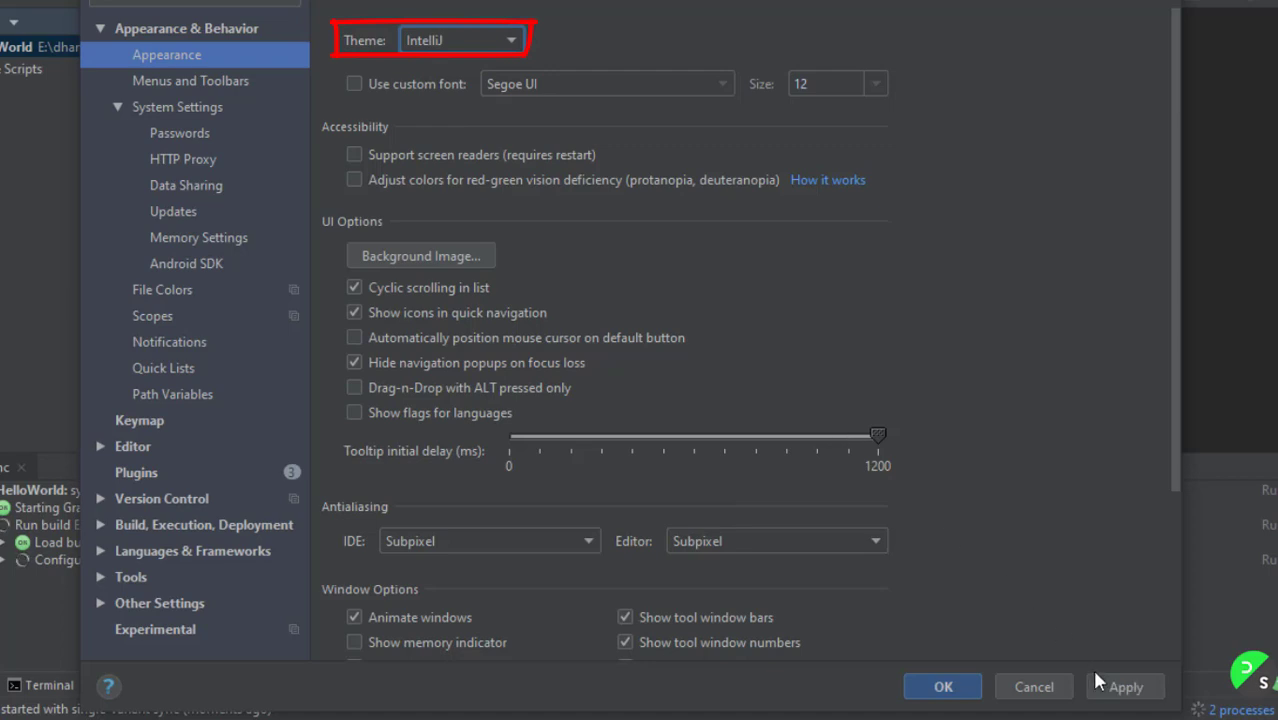
click(1114, 691)
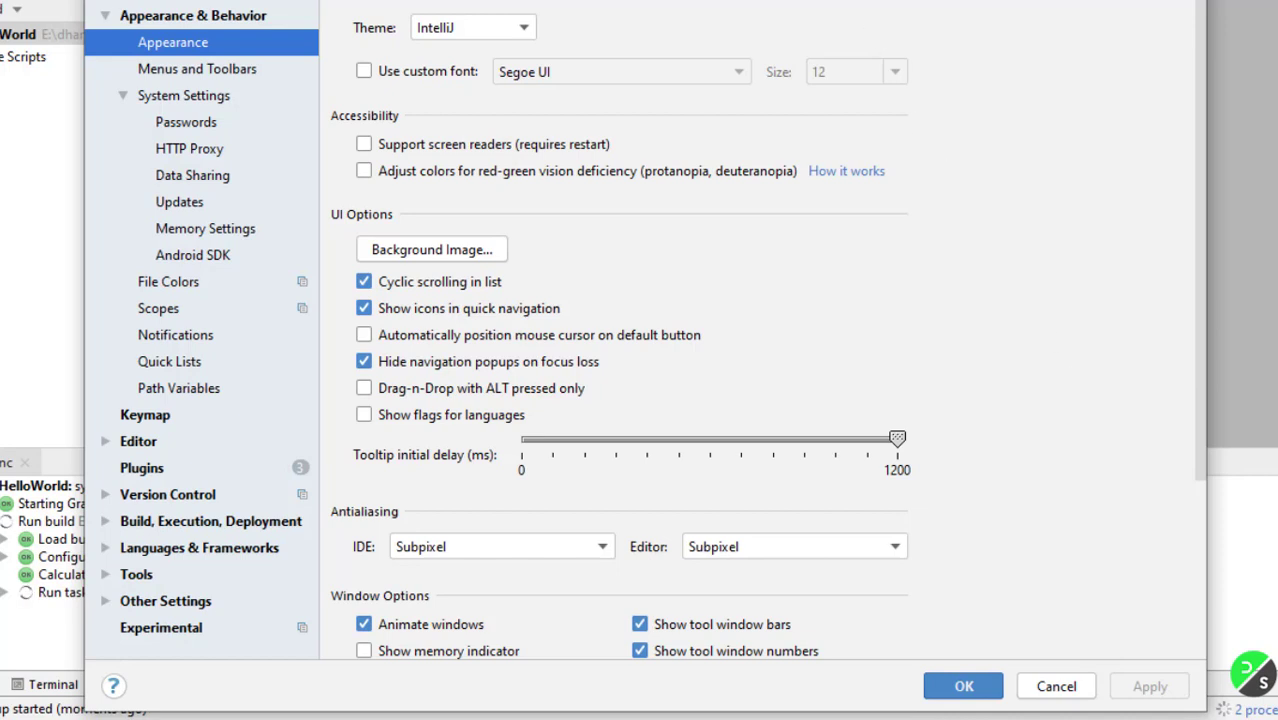
Reposition the Settings dialog so its appearance options are fully in view and apply the High contrast theme
drag(816, 0, 813, 80)
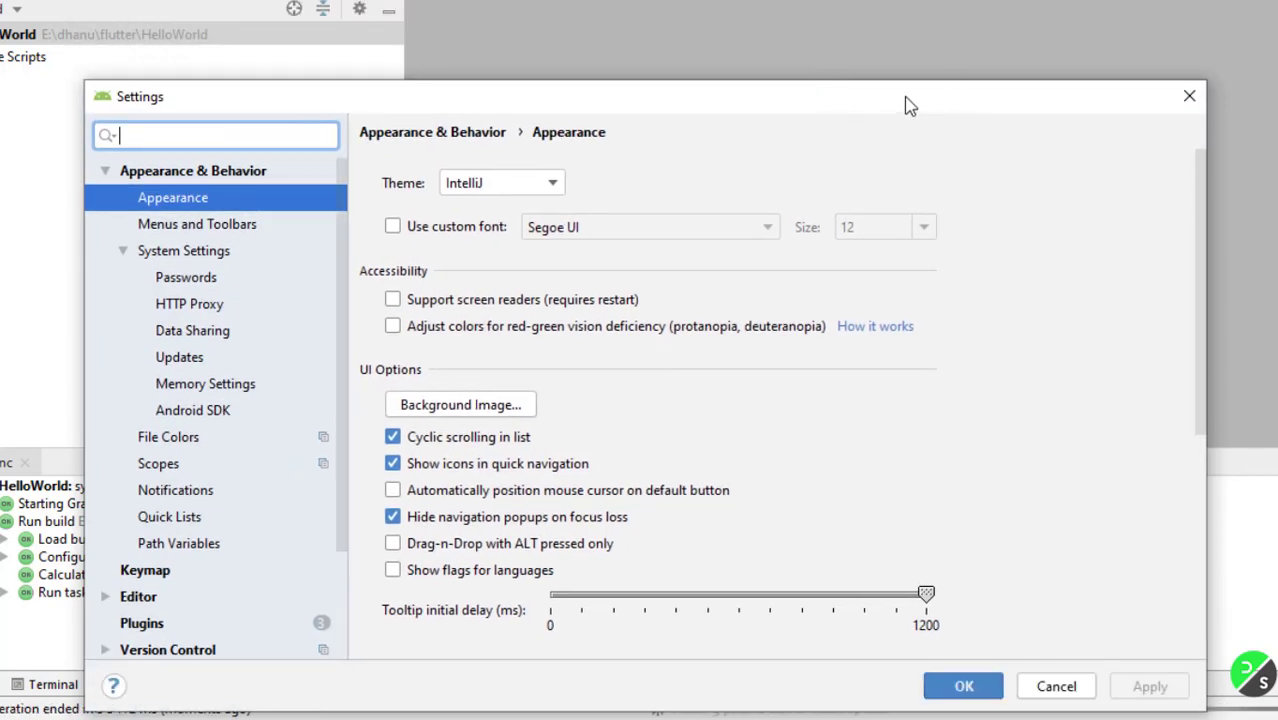
drag(907, 106, 1045, 28)
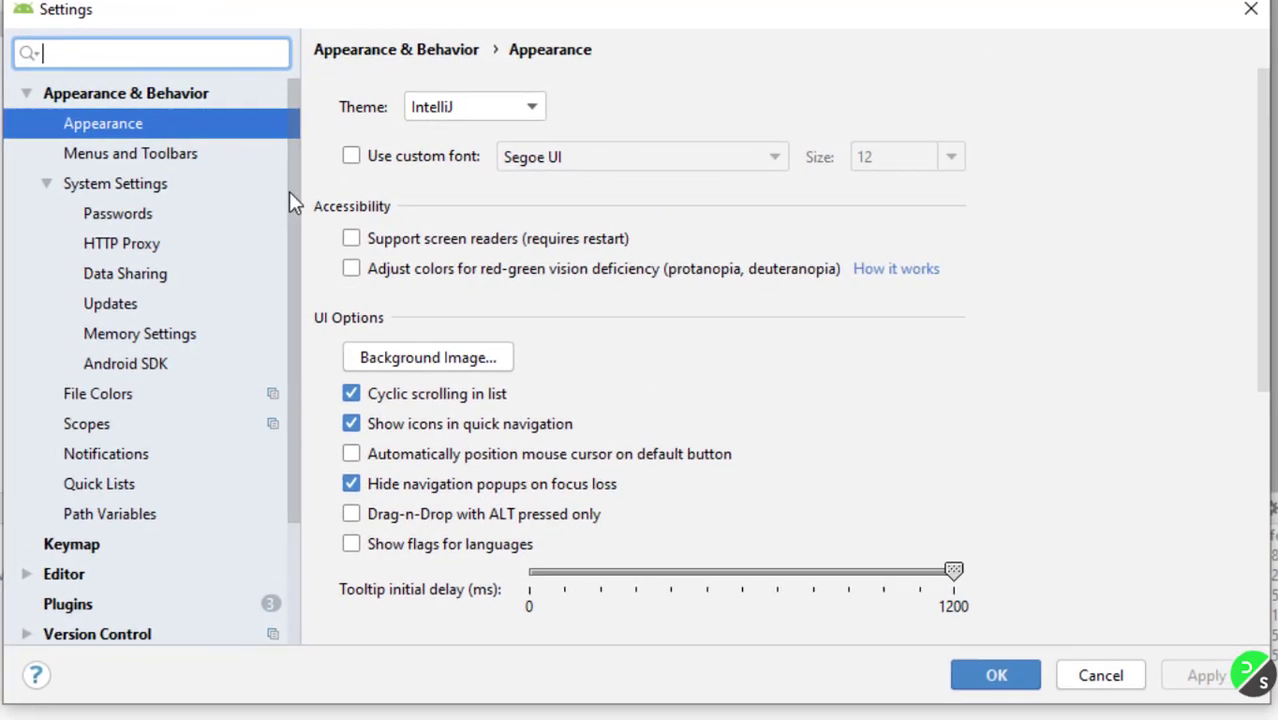
click(476, 110)
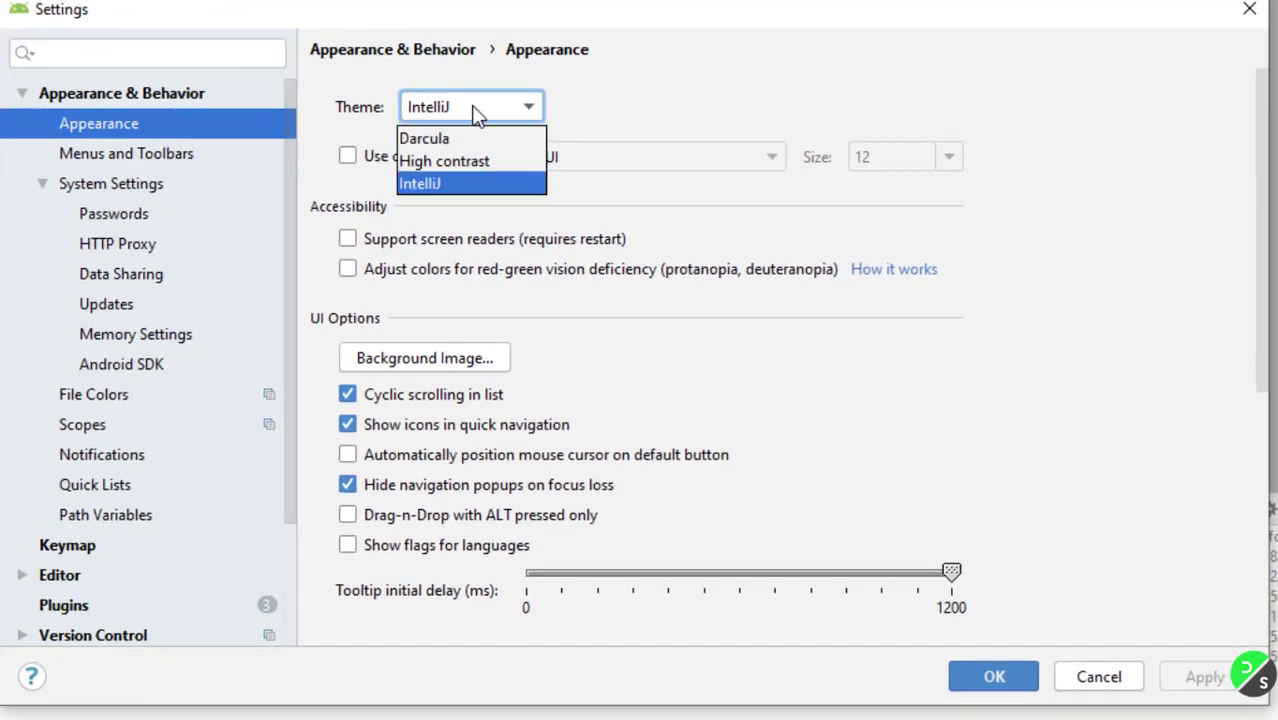
click(456, 162)
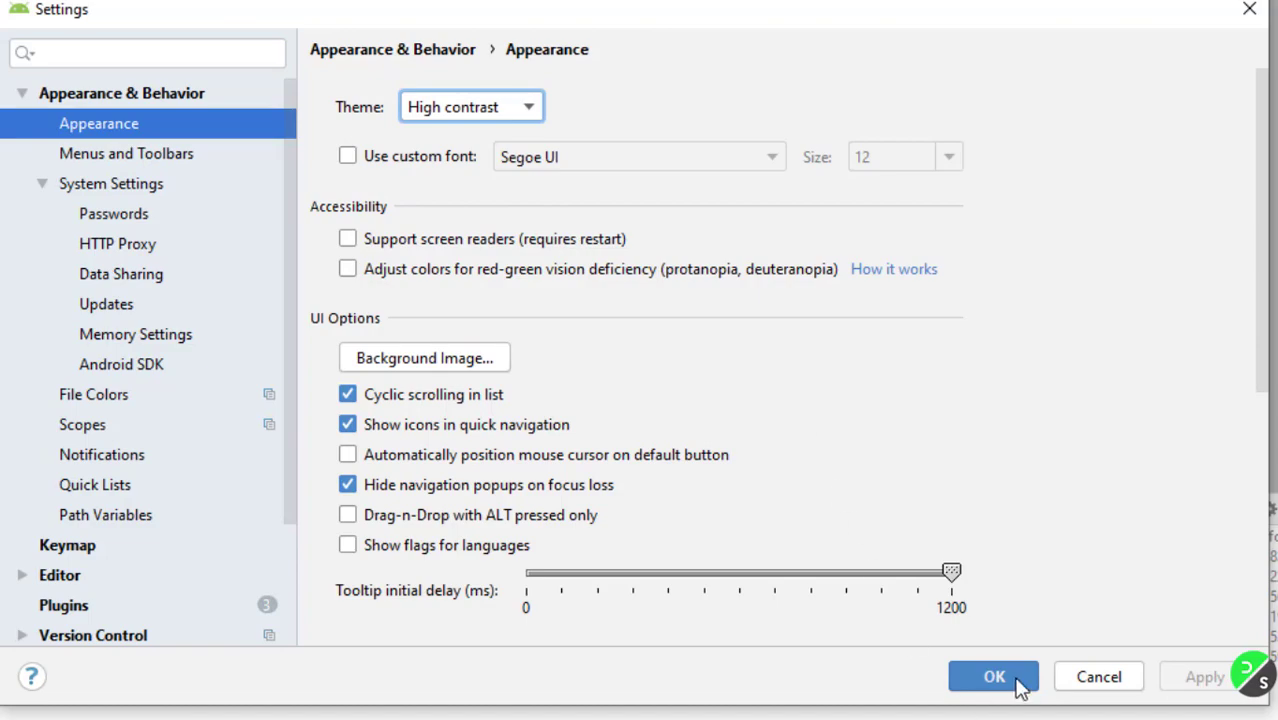
click(1186, 682)
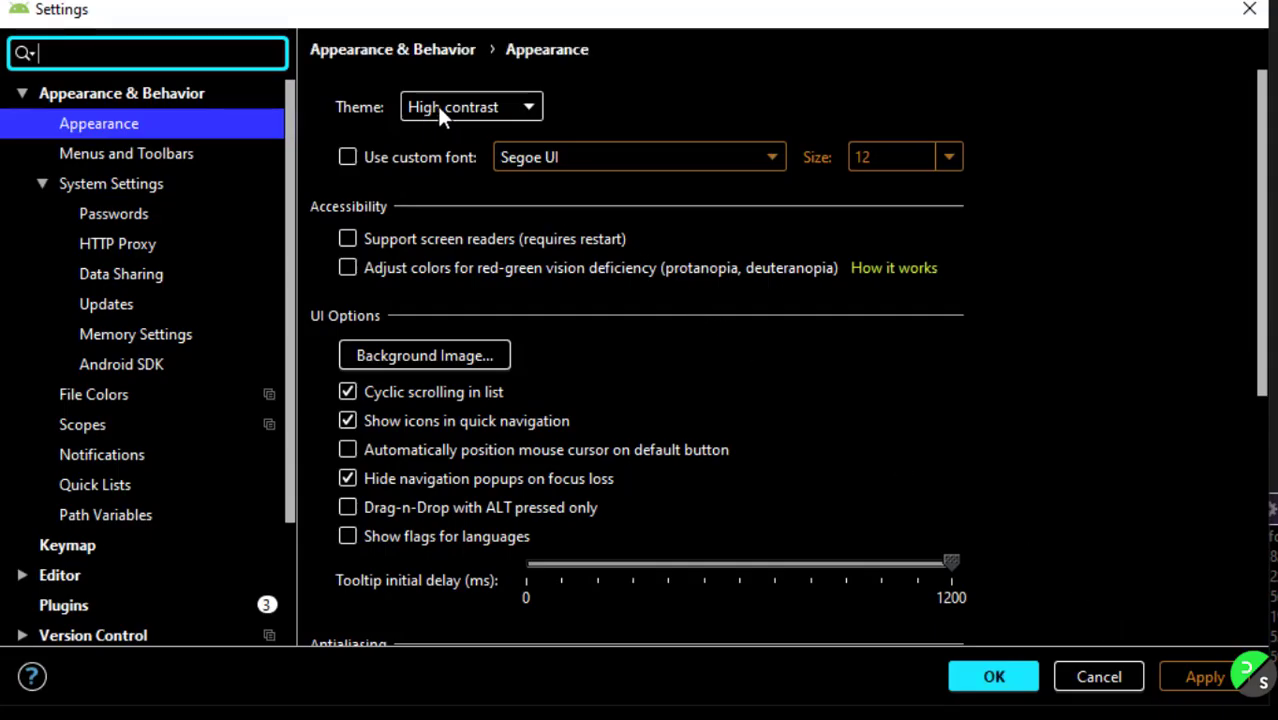
Apply the Darcula theme and close the settings
click(451, 103)
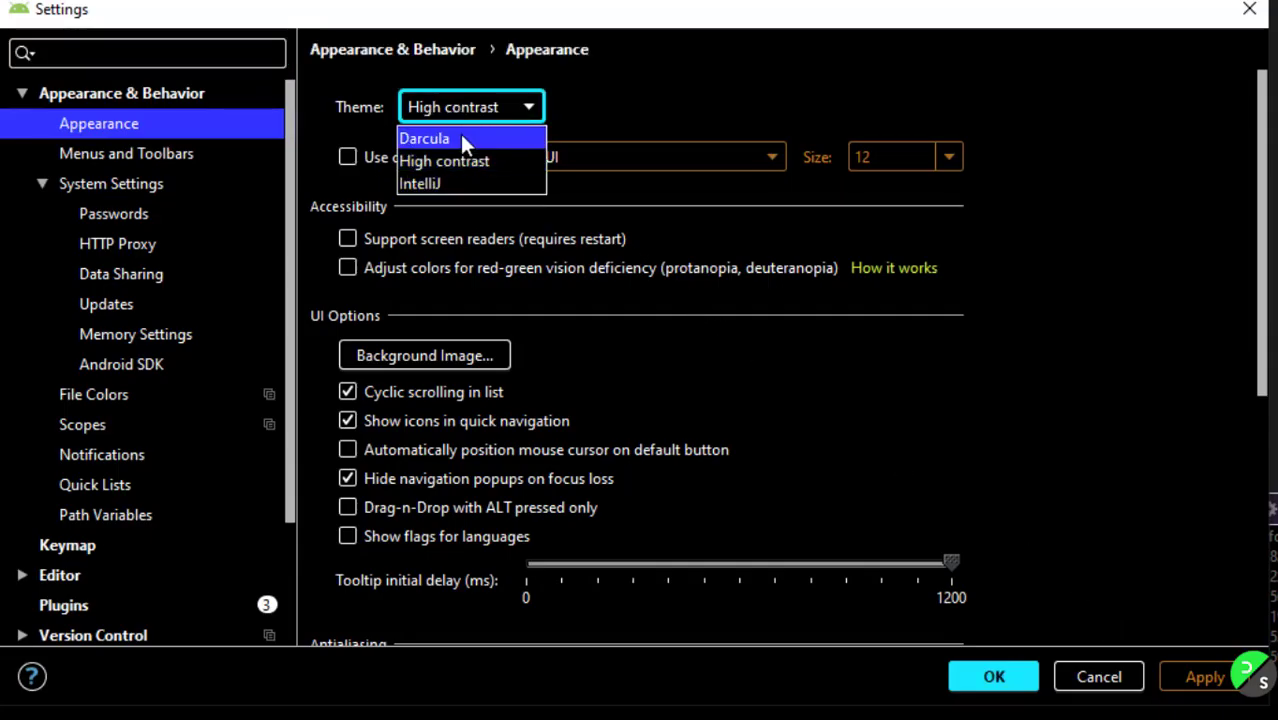
click(462, 137)
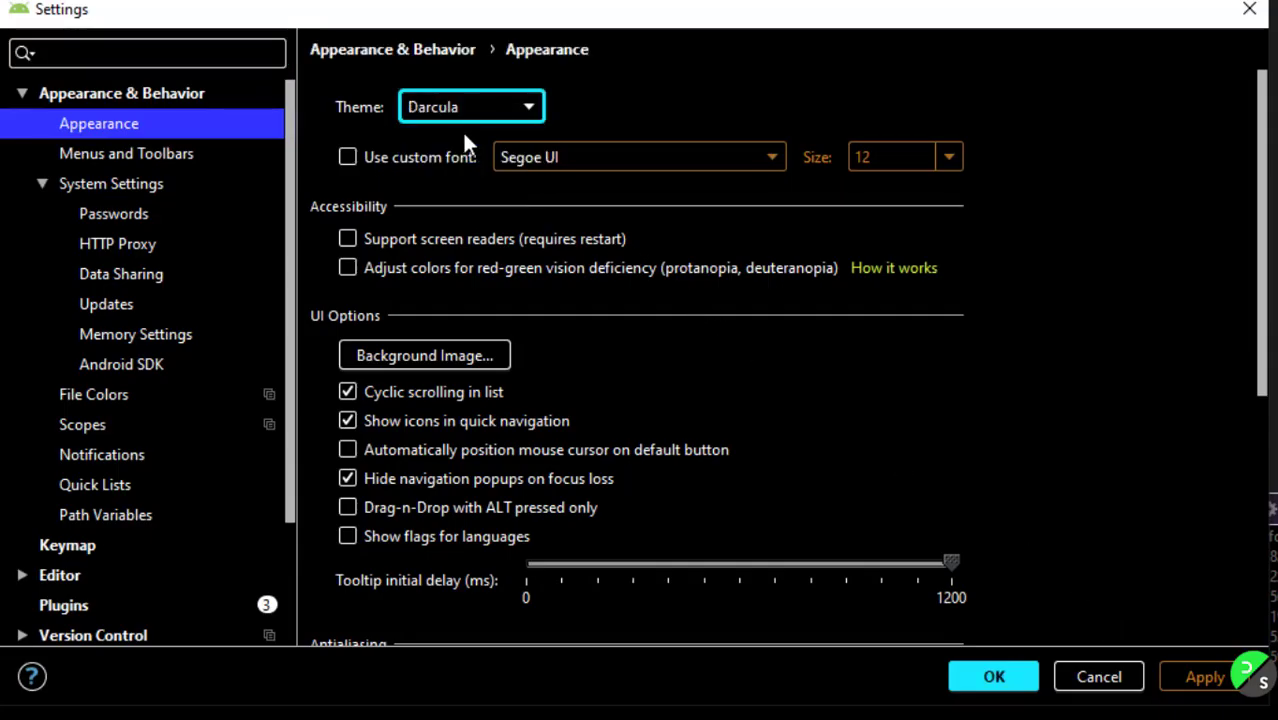
click(1195, 680)
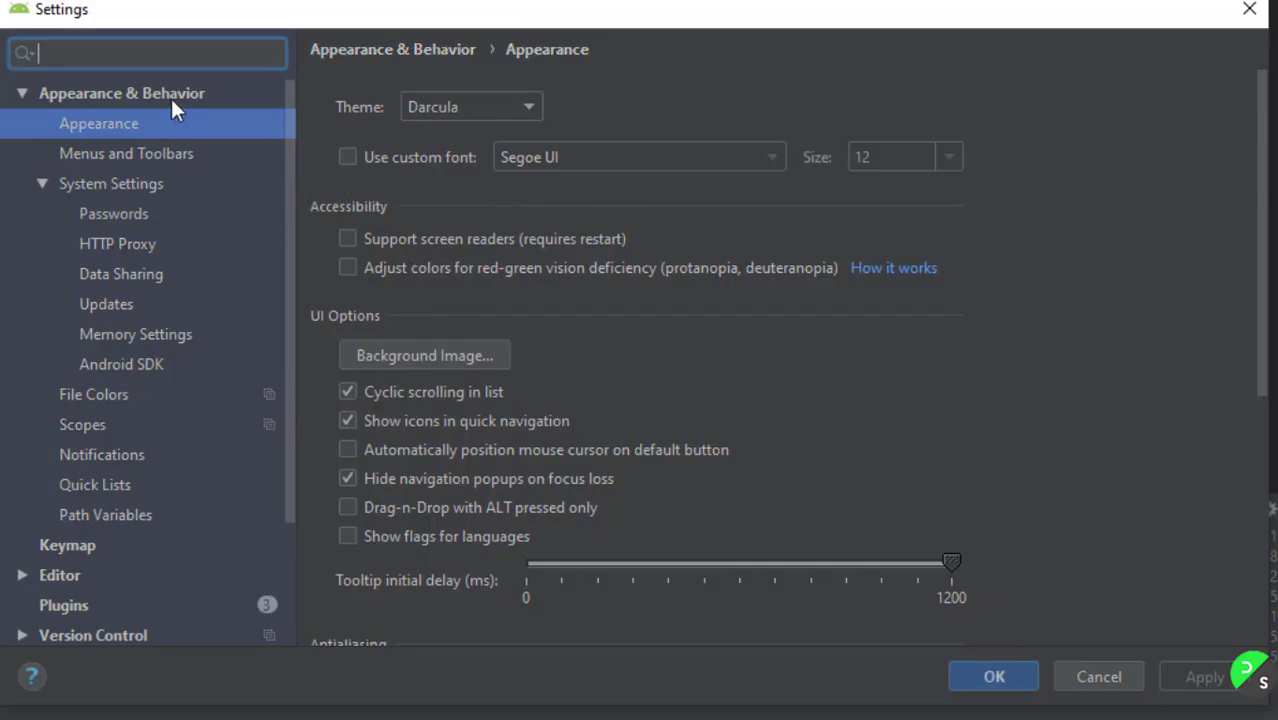
click(982, 677)
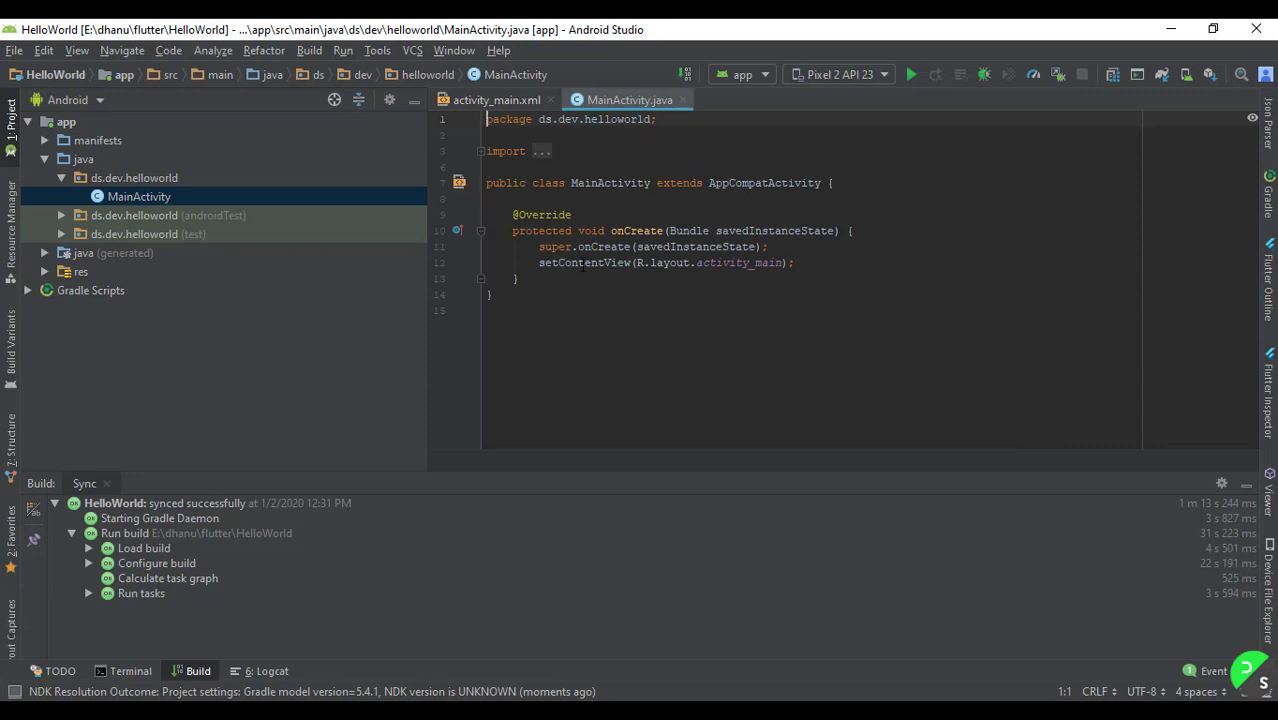
Enlarge the editor area to inspect the "Hello World!" TextView in activity_main.xml, and look at the MainActivity.java code alongside it
click(494, 100)
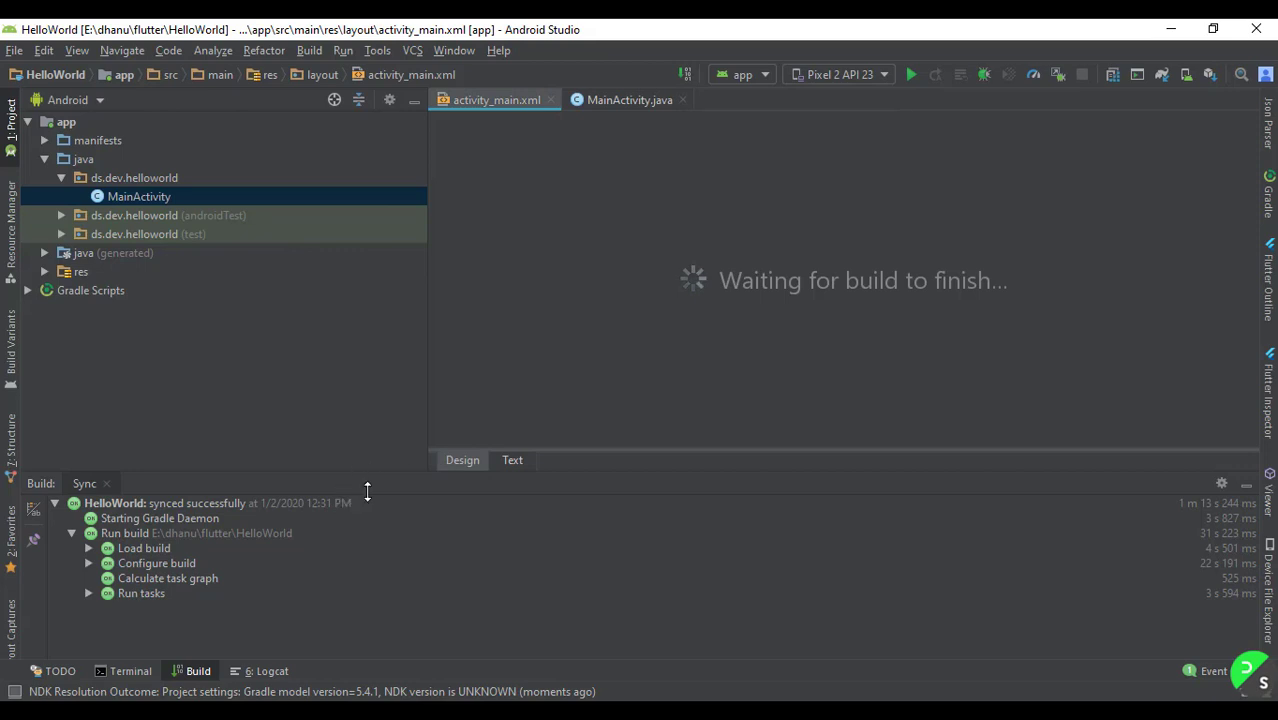
drag(527, 483, 730, 531)
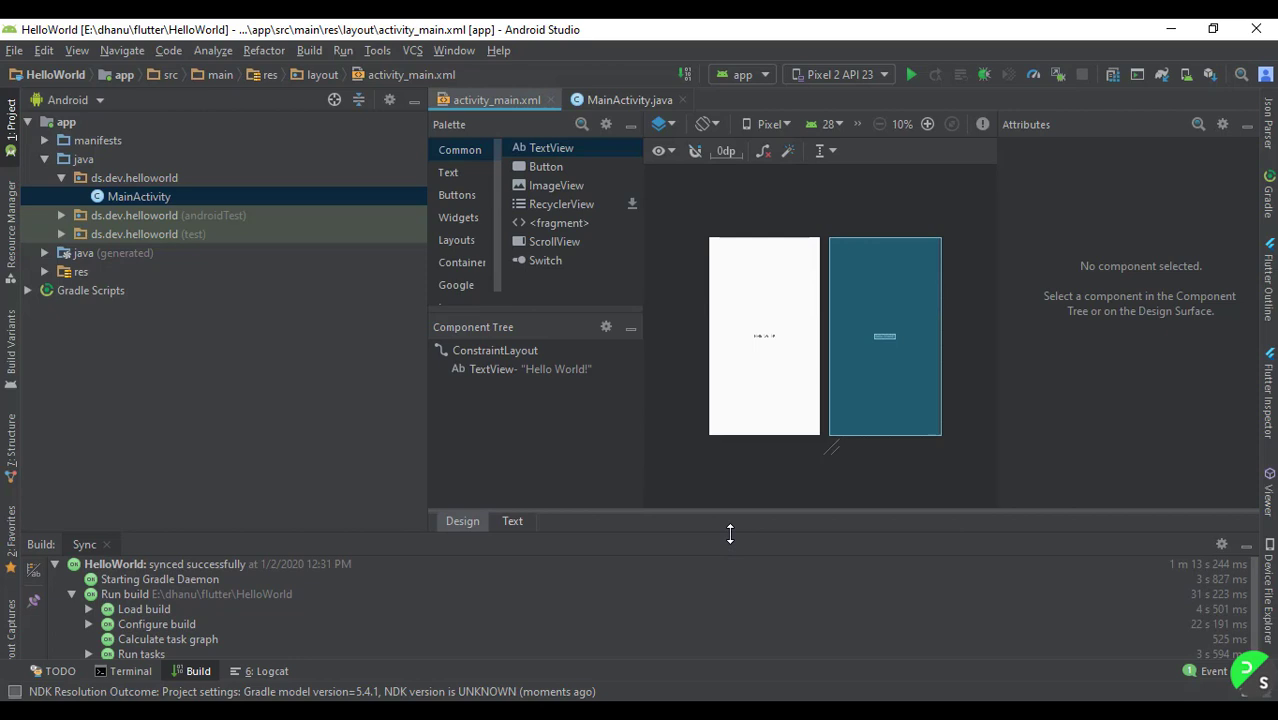
click(766, 385)
click(765, 340)
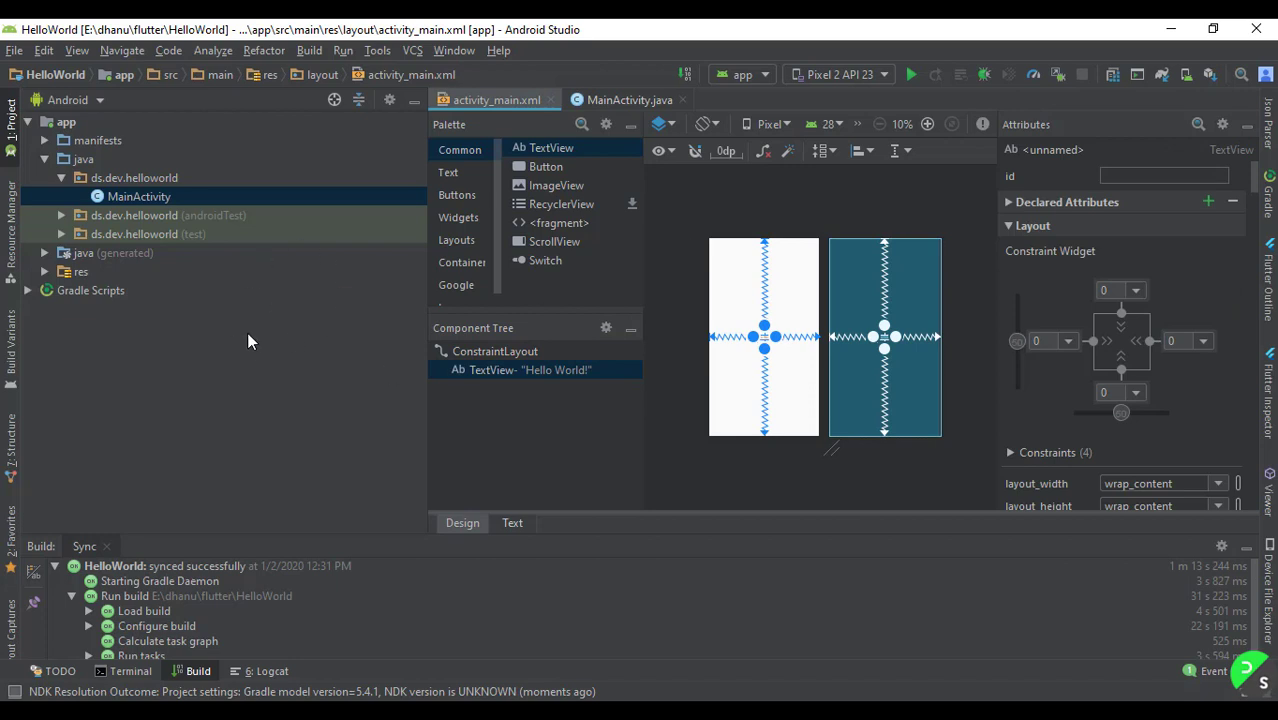
click(590, 100)
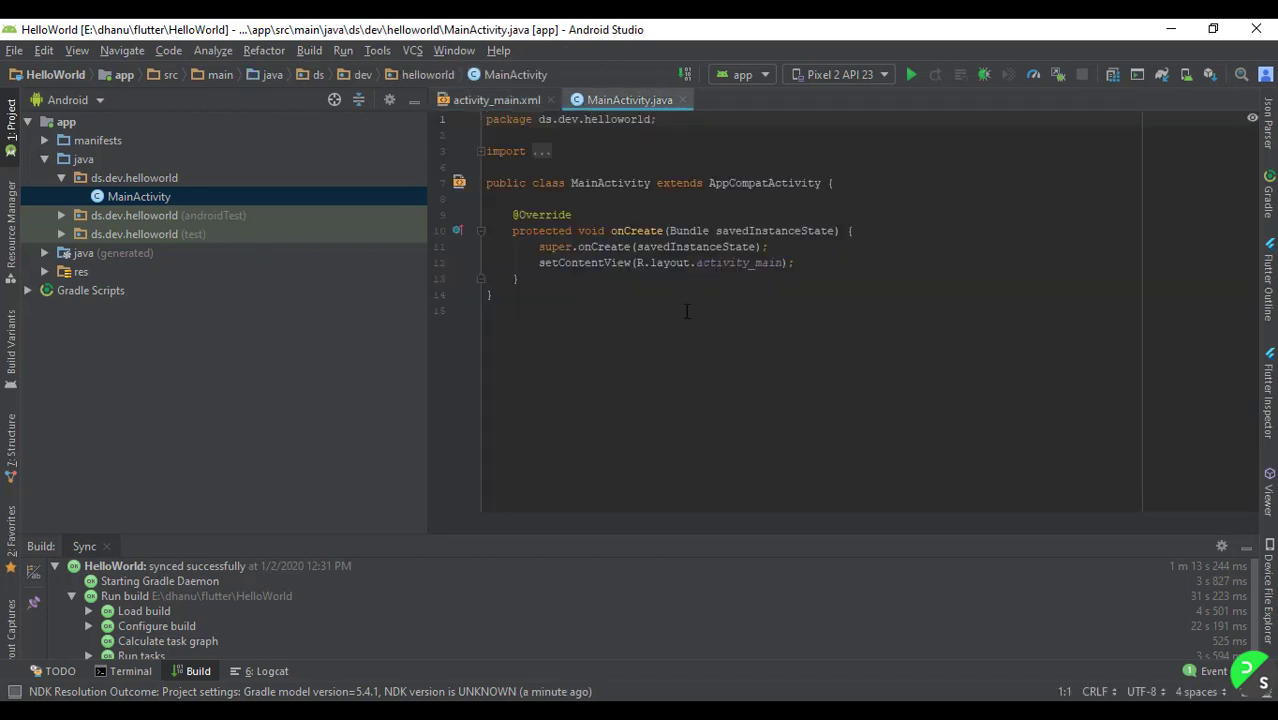
click(487, 102)
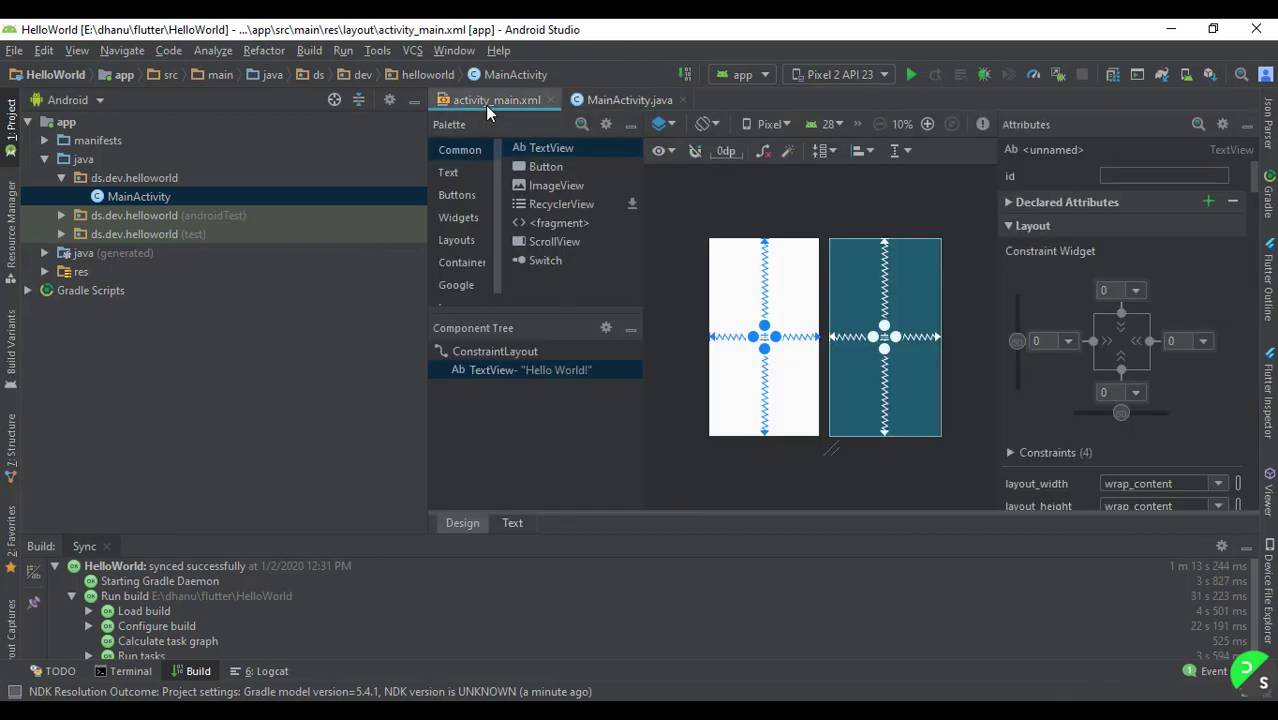